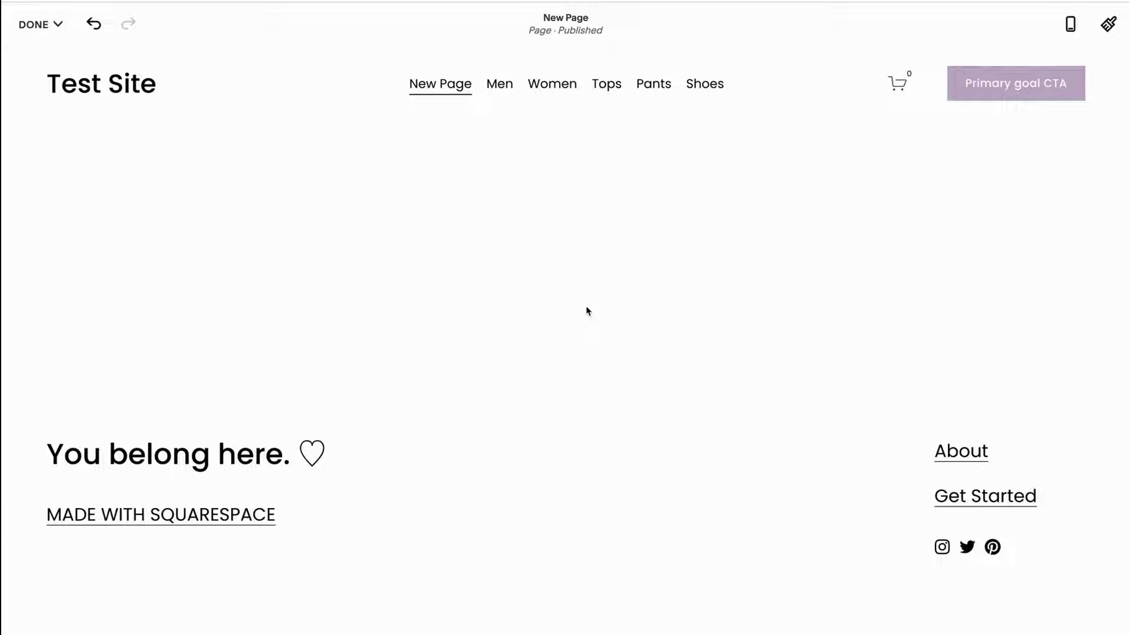
Step: Browse the gallery section layouts, then close them without adding one
mouse_move(582, 257)
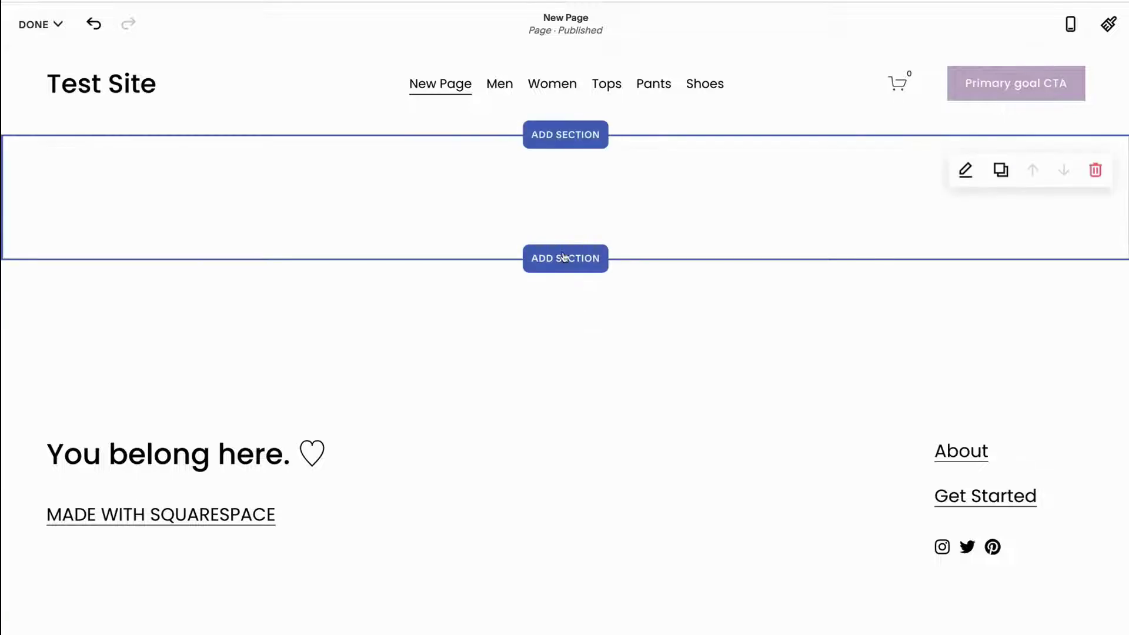
left_click(564, 259)
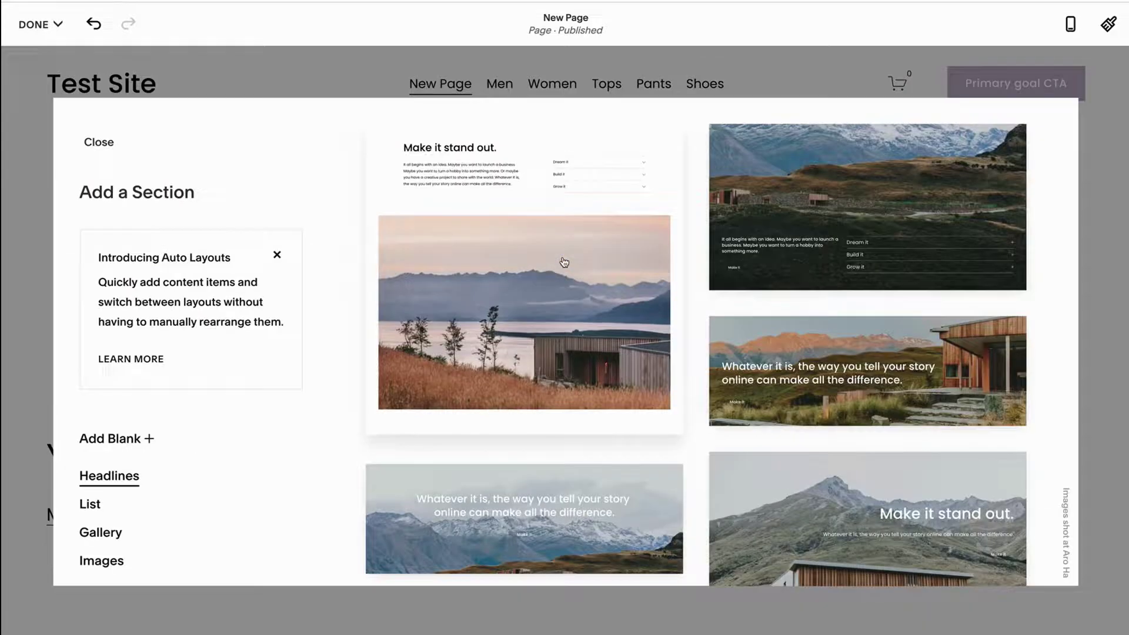
scroll(208, 433, "down", 2)
left_click(115, 424)
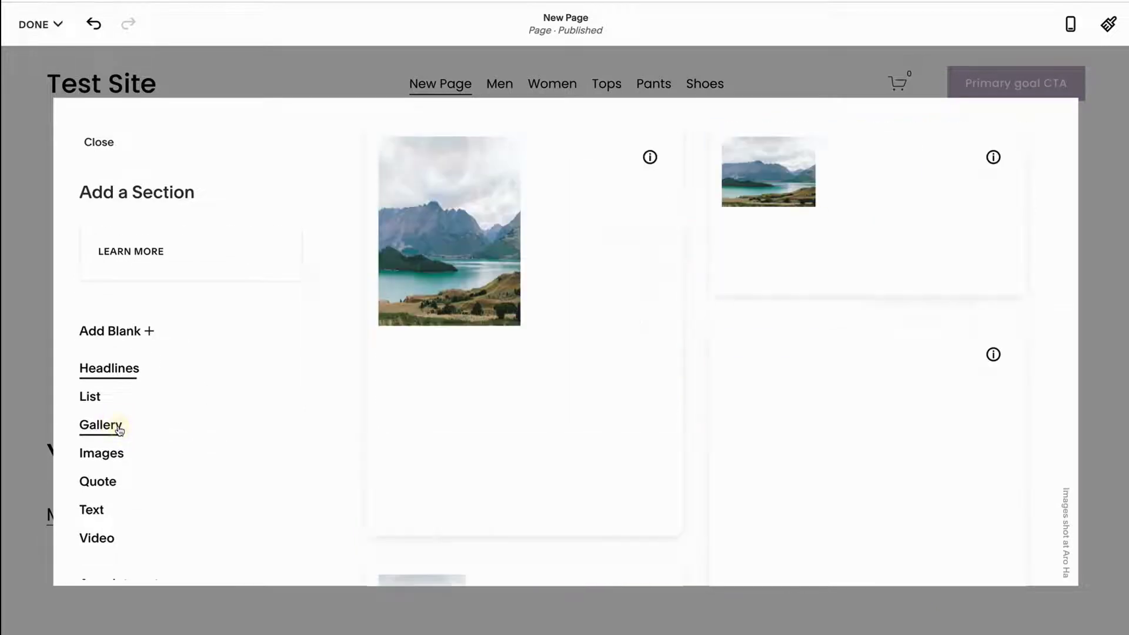
scroll(819, 282, "down", 7)
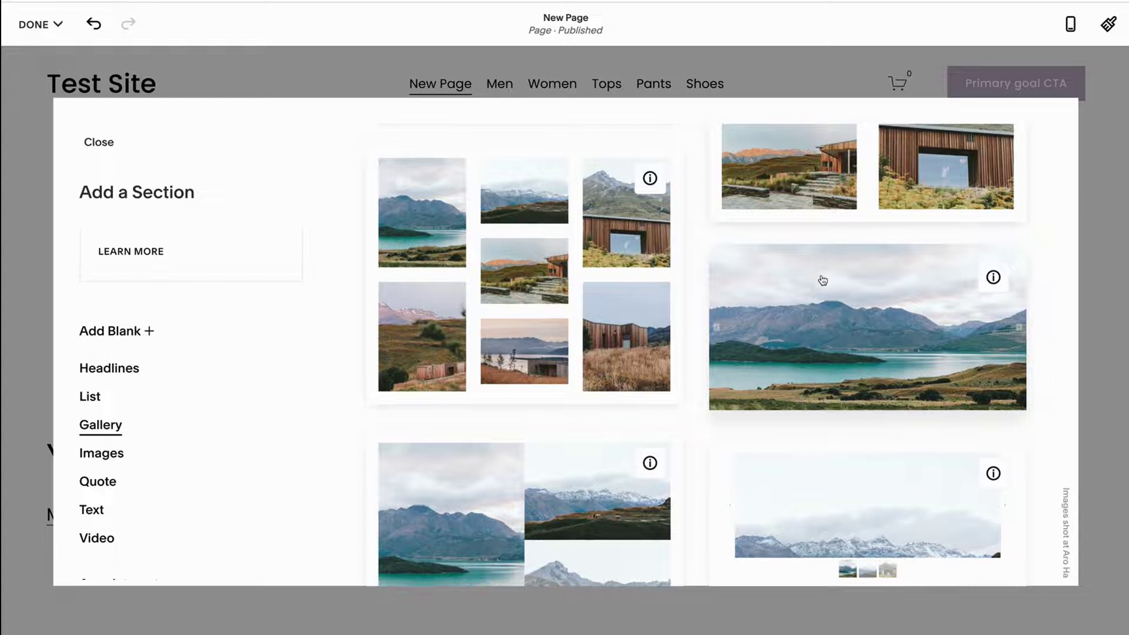
scroll(823, 281, "up", 1)
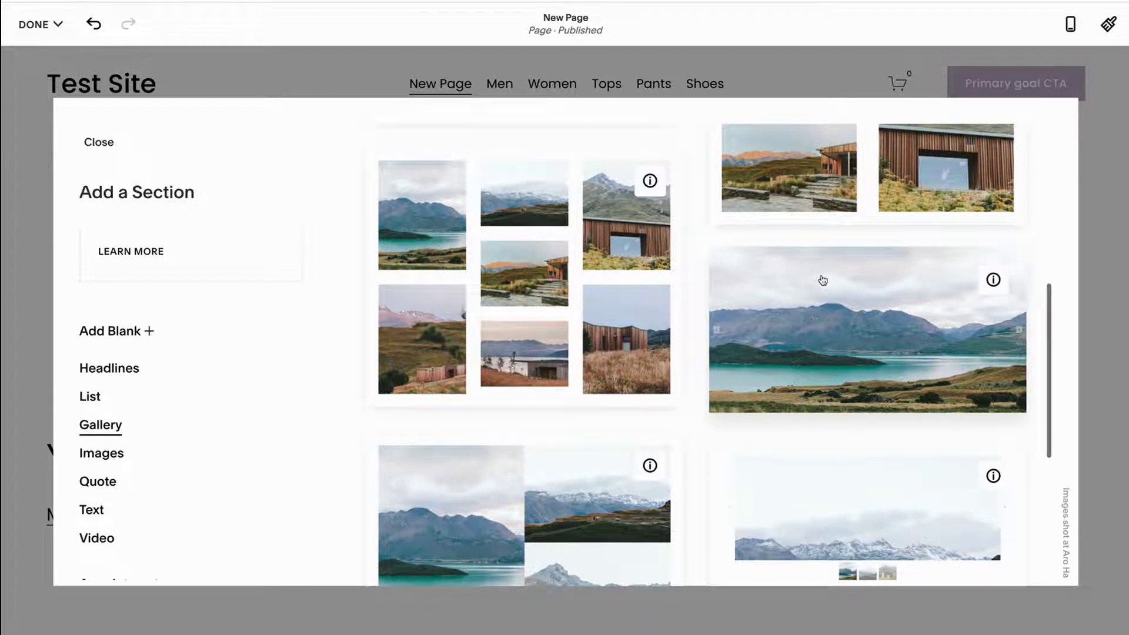
scroll(823, 281, "up", 2)
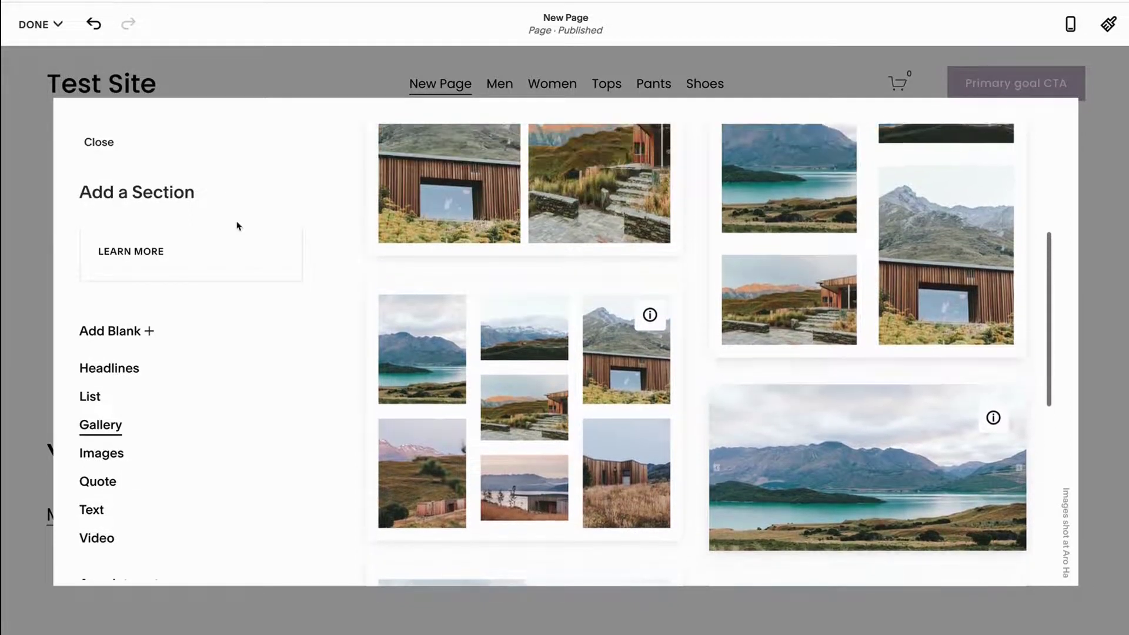
left_click(99, 142)
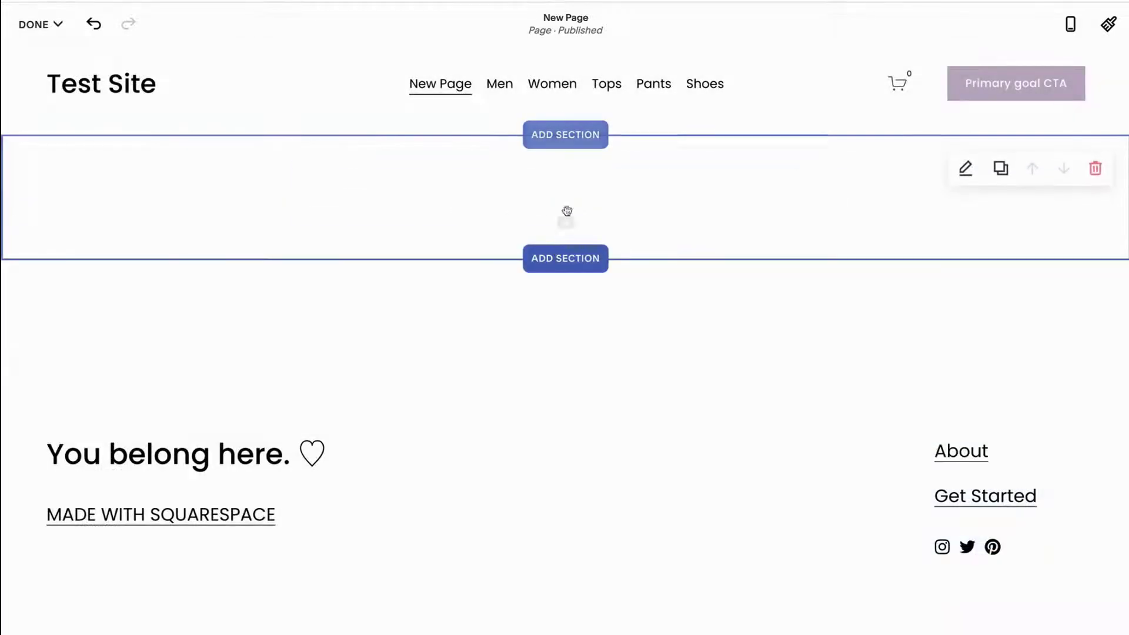
Step: Insert a Gallery block into the empty section and bring up its Add Media options
left_click(566, 173)
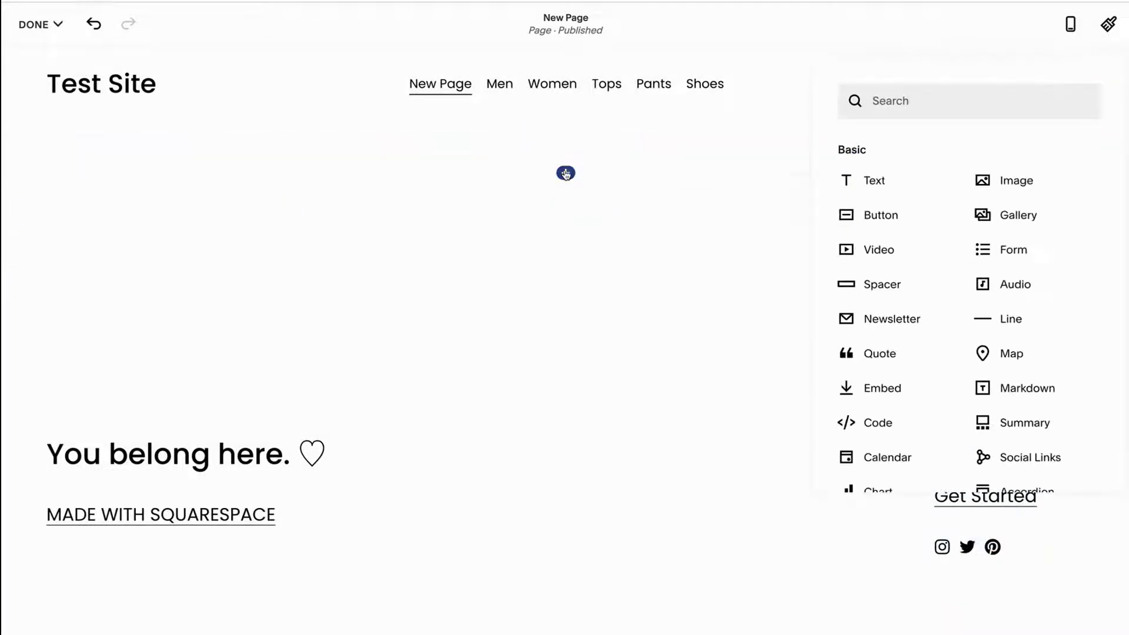
left_click(1004, 221)
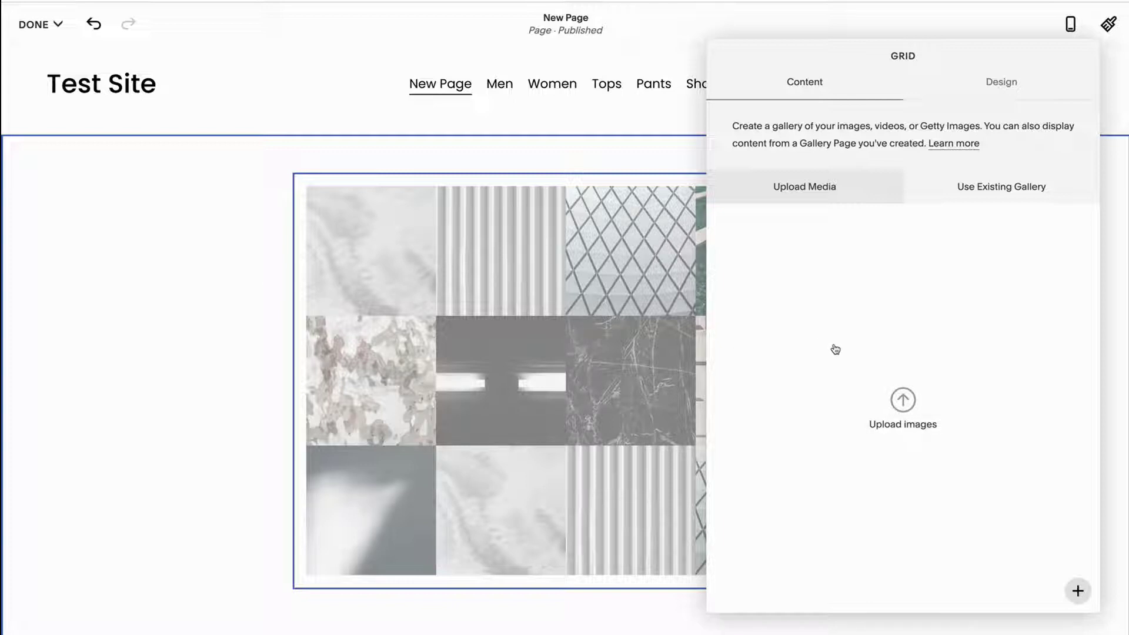
left_click(1078, 591)
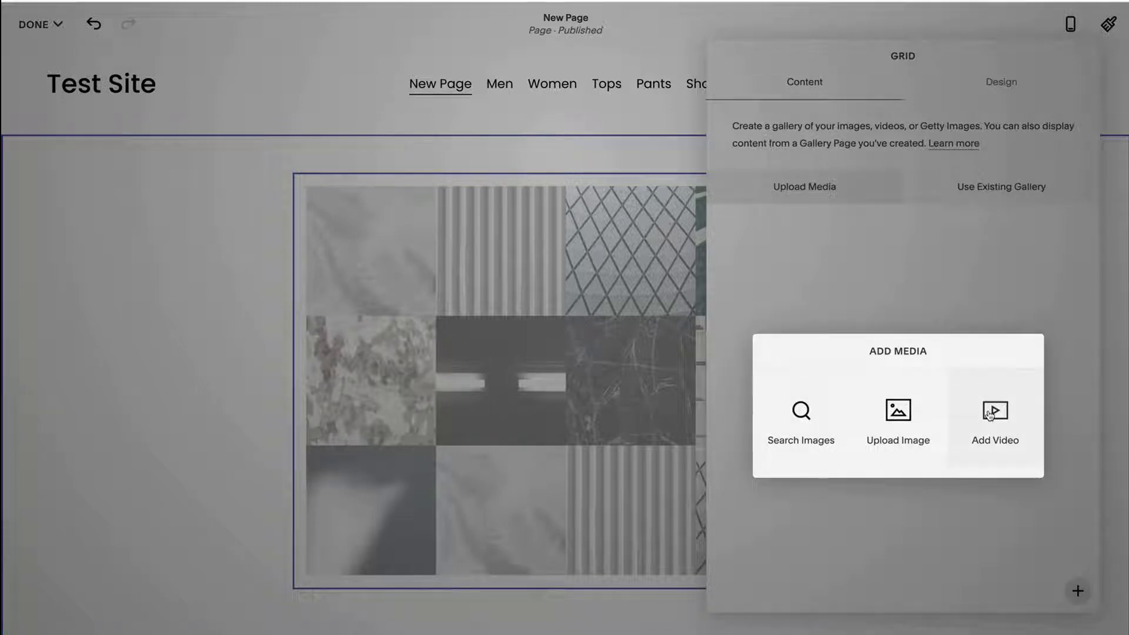
Step: Dismiss the add-media choices and restore the editor to full window size after uploading the five logos
left_click(822, 294)
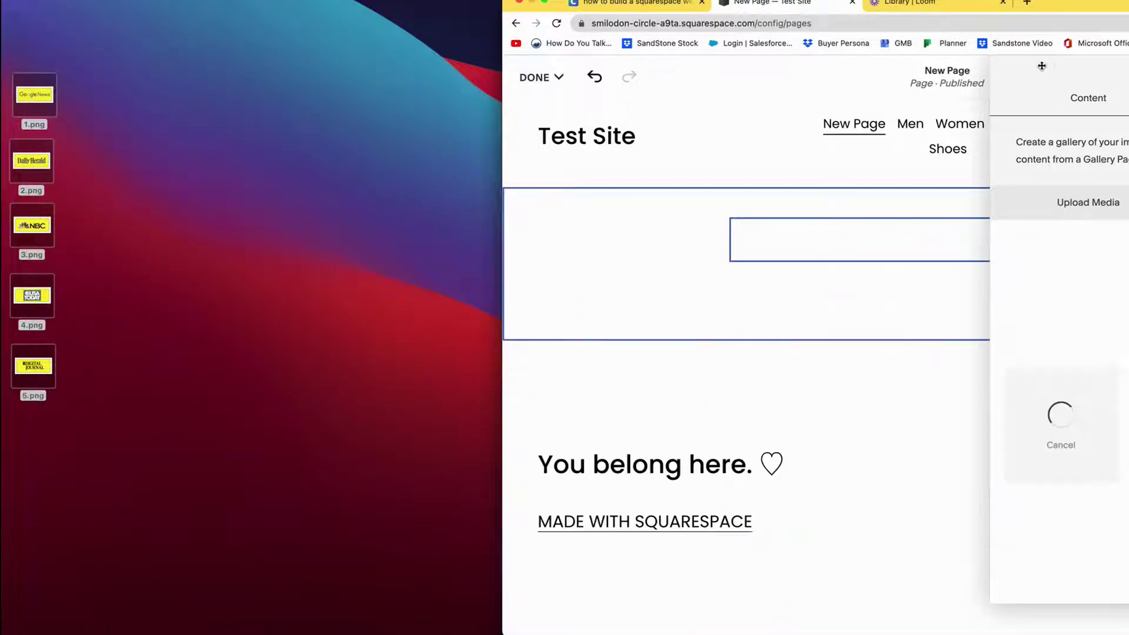
left_click(546, 2)
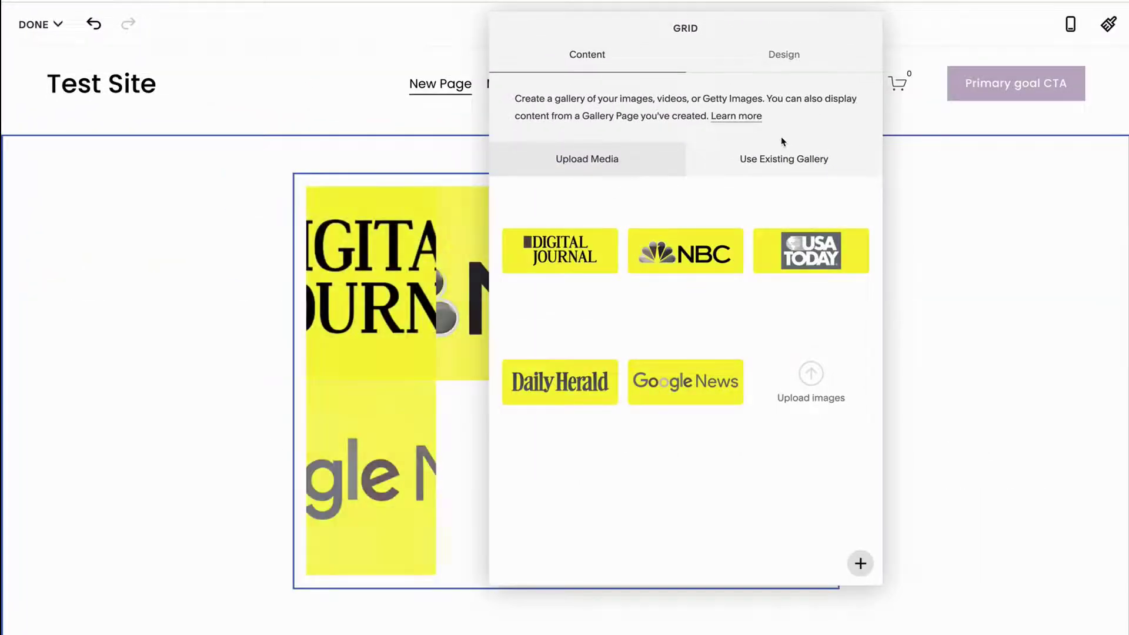
Step: Move Digital Journal after Google News and USA Today into fourth place, then close the gallery panel
mouse_move(762, 234)
mouse_move(595, 273)
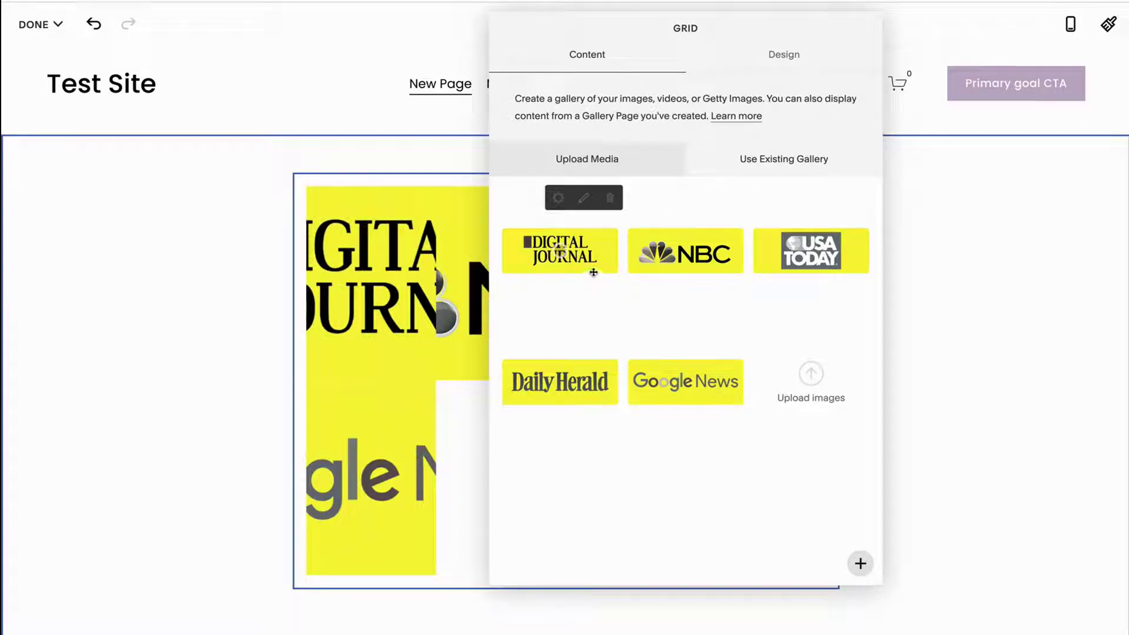
mouse_move(719, 401)
left_click_drag(605, 262, 710, 396)
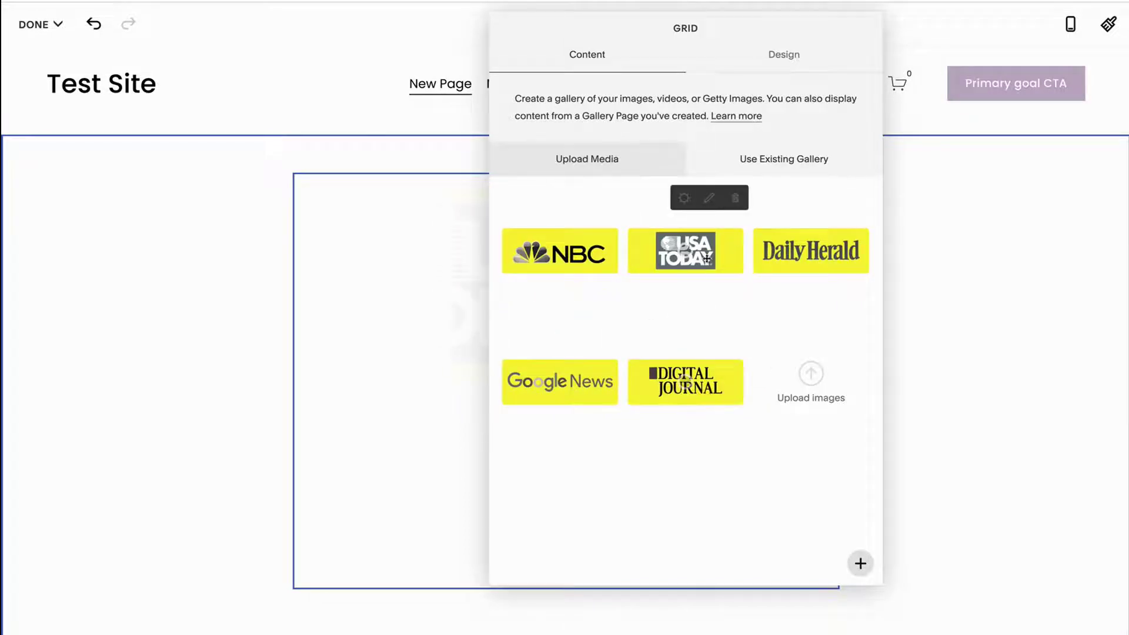
left_click_drag(718, 254, 590, 377)
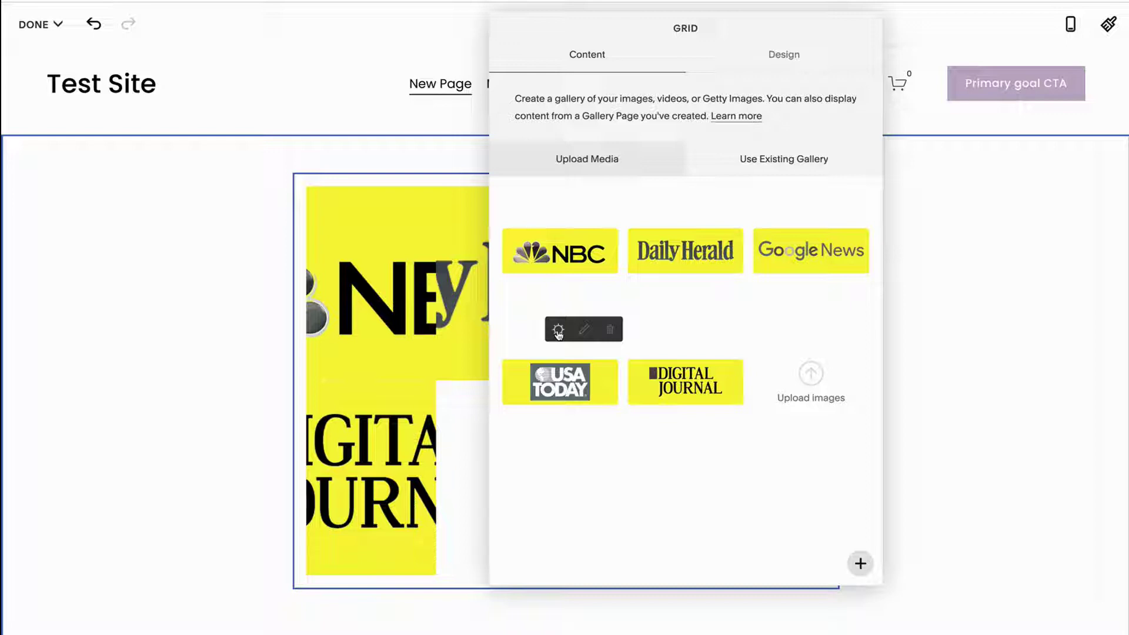
left_click(1008, 312)
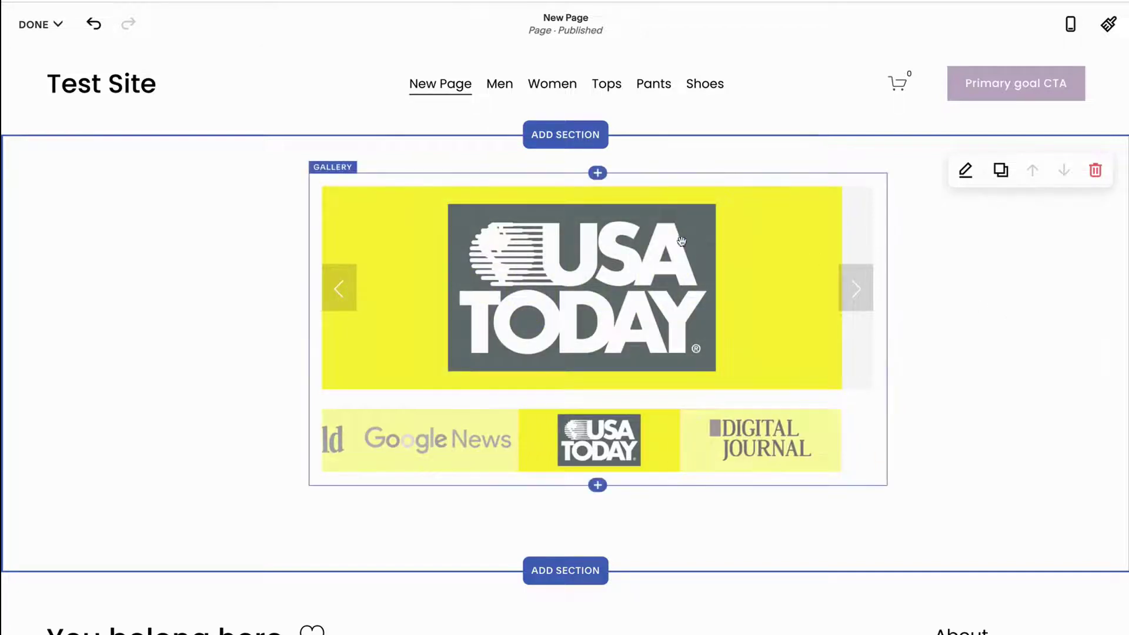
Step: Select the gallery block, go to its Design settings and move the panel aside
left_click(653, 228)
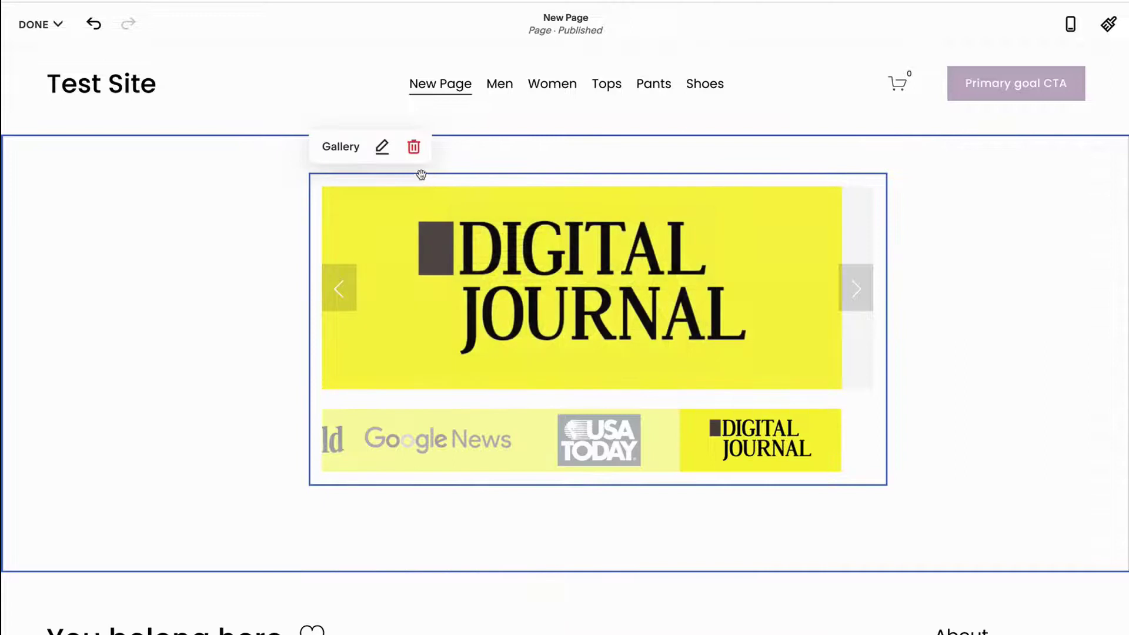
left_click(382, 152)
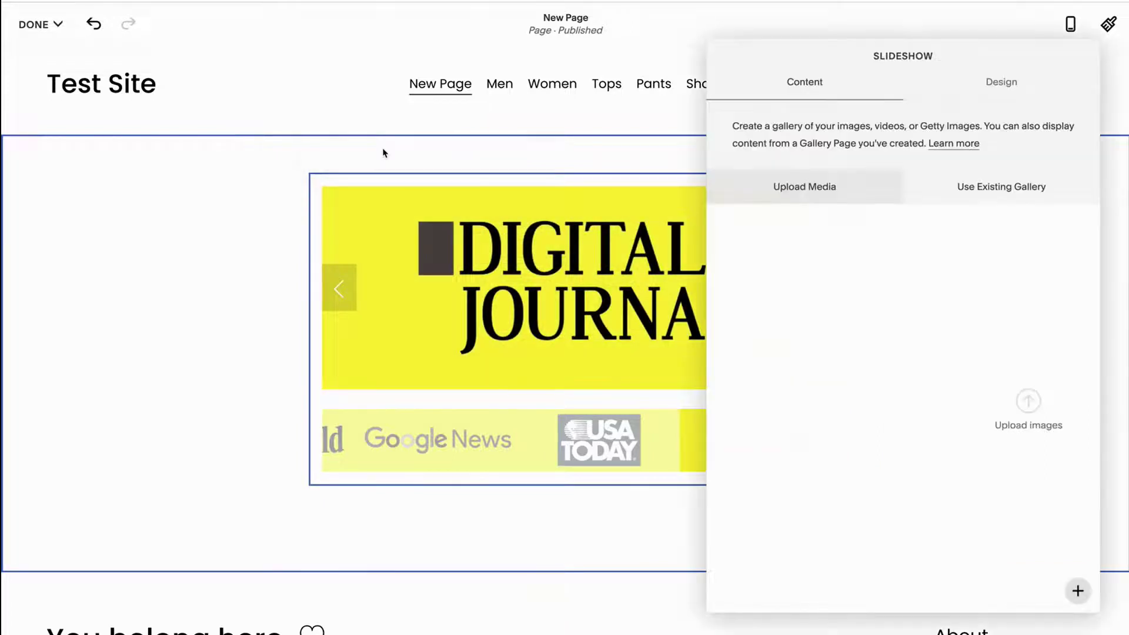
left_click(1000, 83)
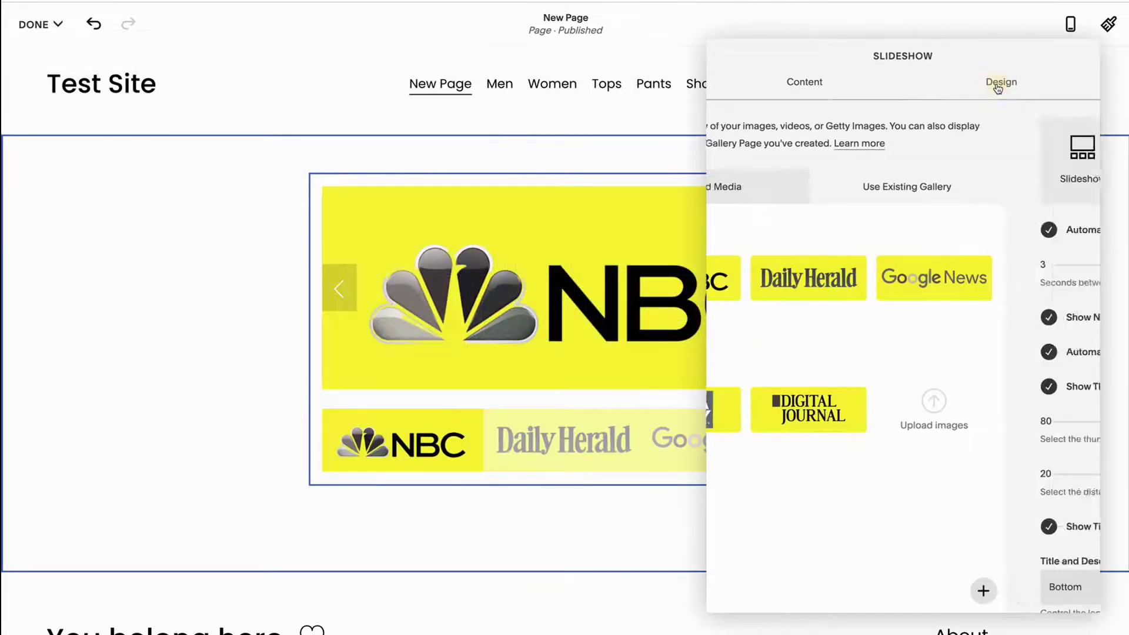
left_click_drag(864, 83, 1030, 55)
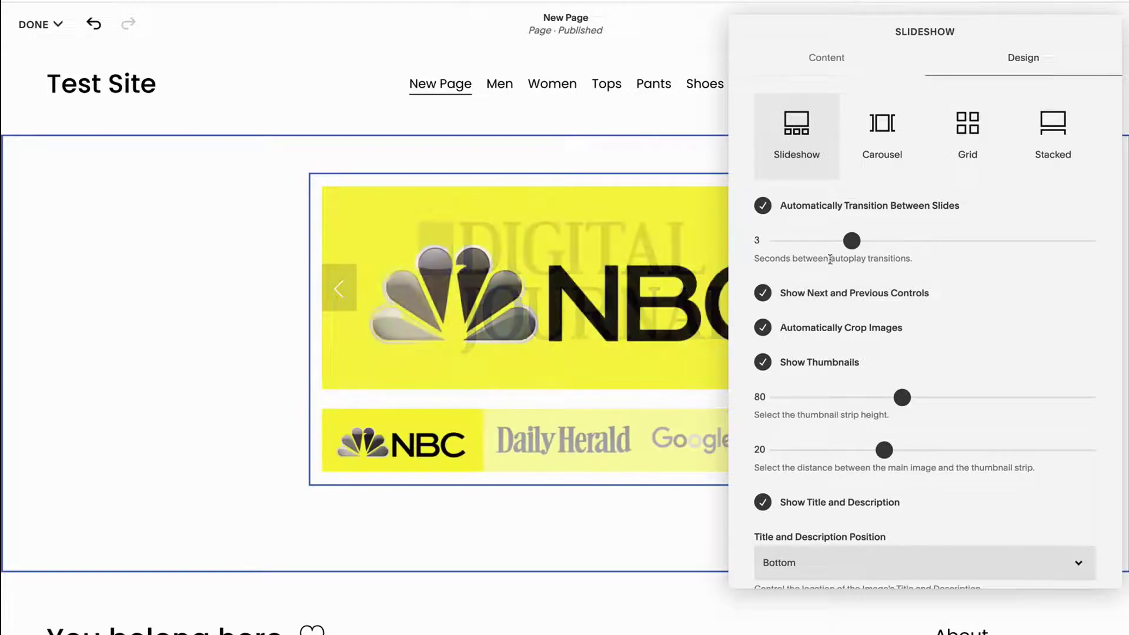
Step: Set slides to 4 seconds, turn off autoplay, arrows and thumbnails, and choose the Carousel layout
left_click_drag(852, 240, 886, 240)
left_click(763, 207)
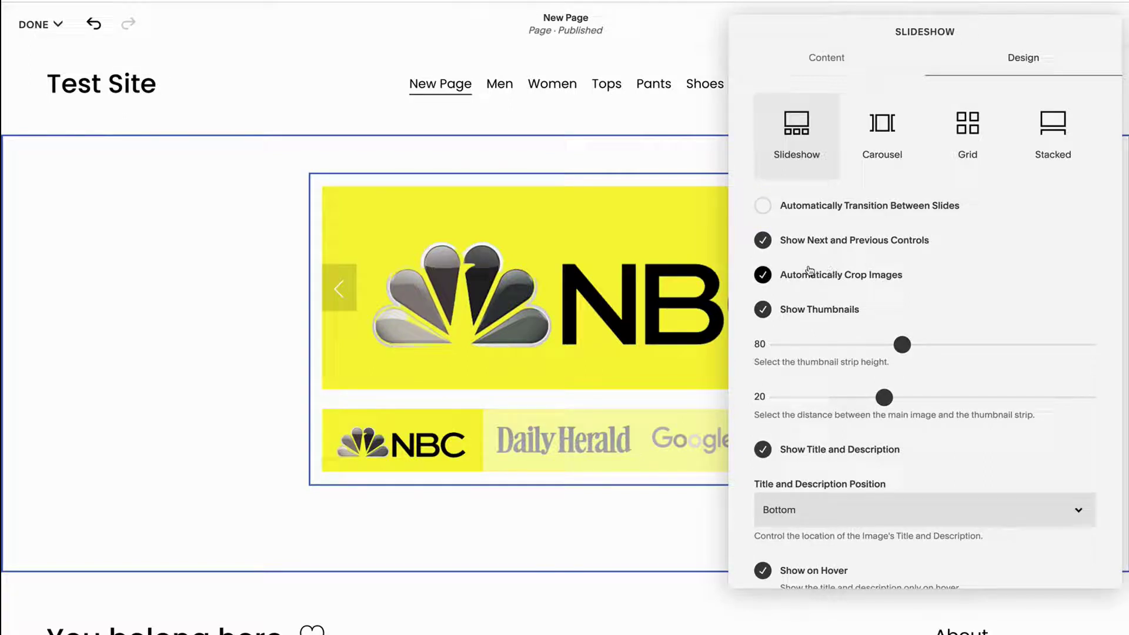
left_click(763, 241)
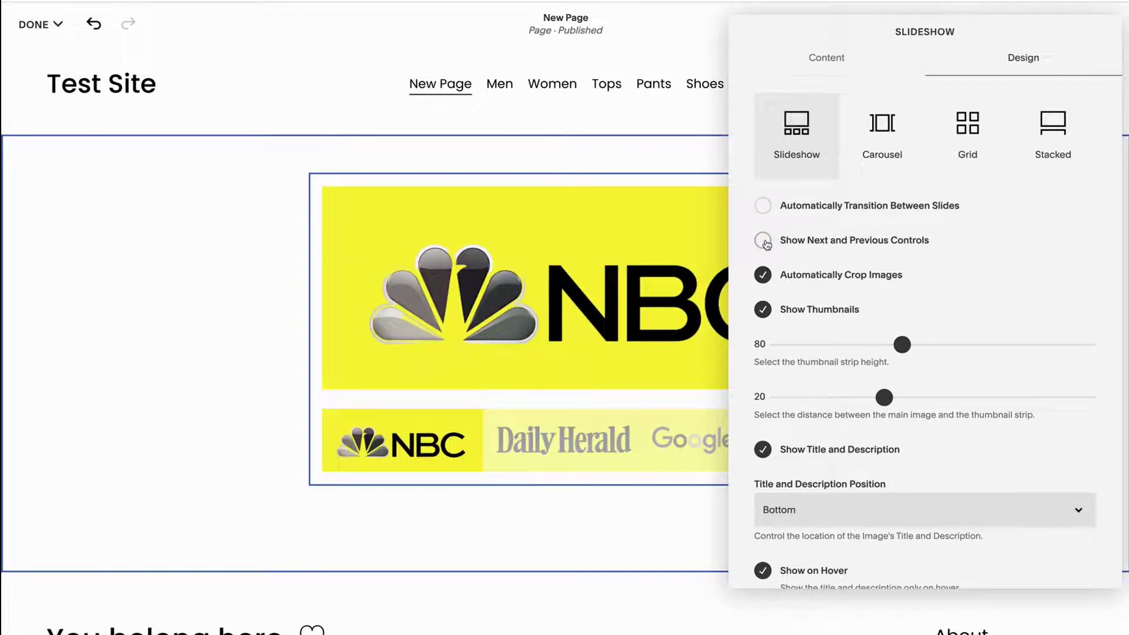
left_click(763, 310)
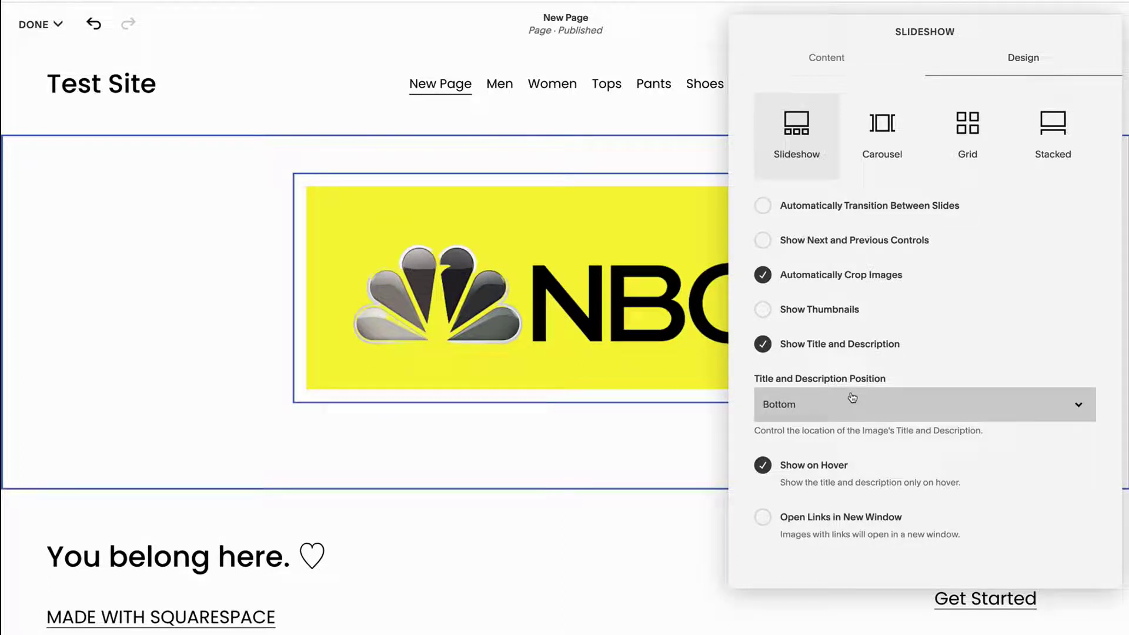
left_click(877, 134)
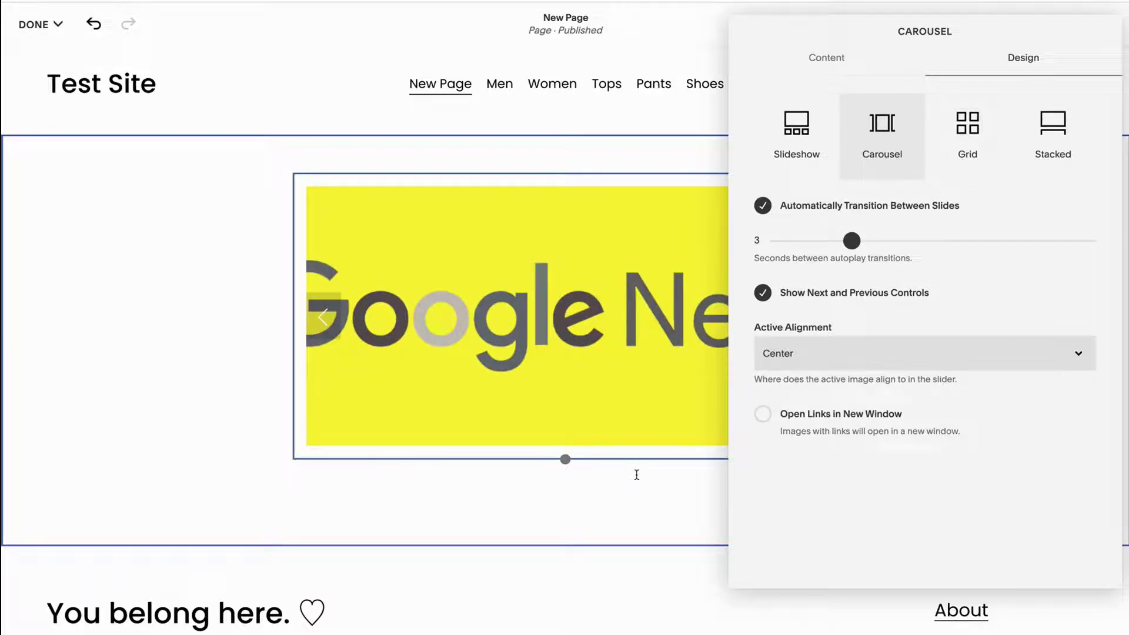
Step: Try the Grid layout with 1:1 Square images, padding 17 and fewer thumbnails per row
left_click(960, 126)
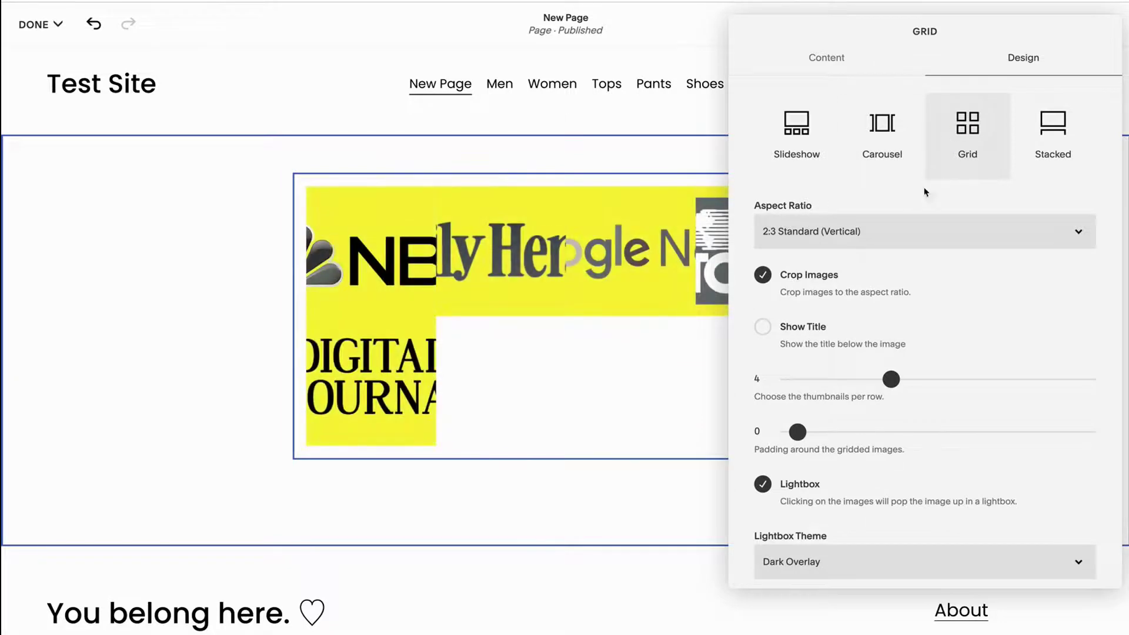
left_click(914, 227)
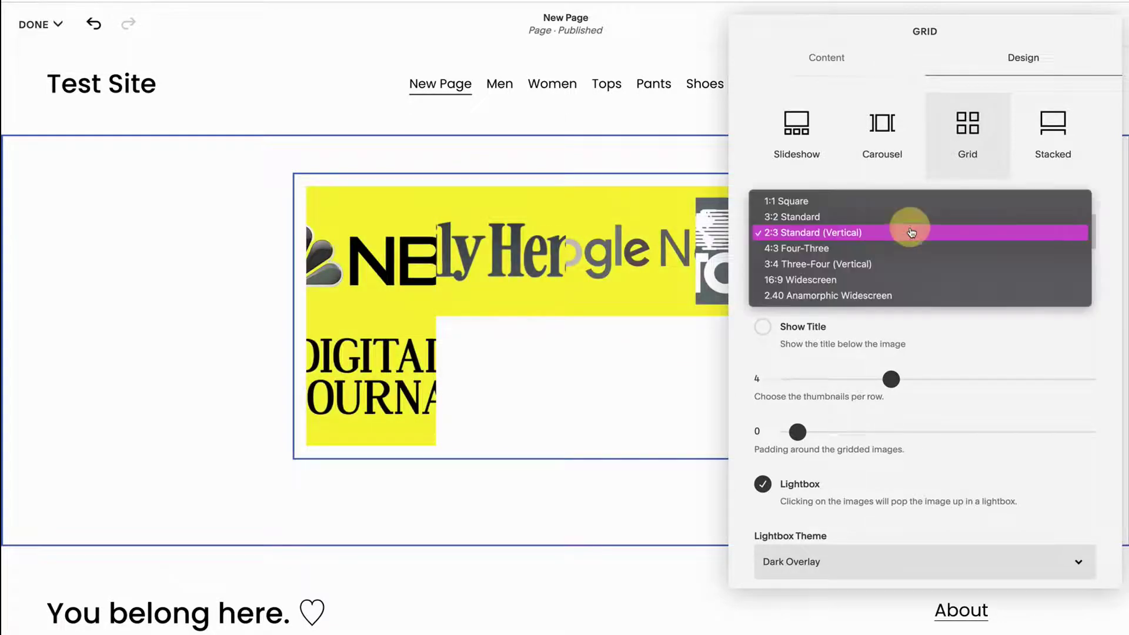
left_click(884, 203)
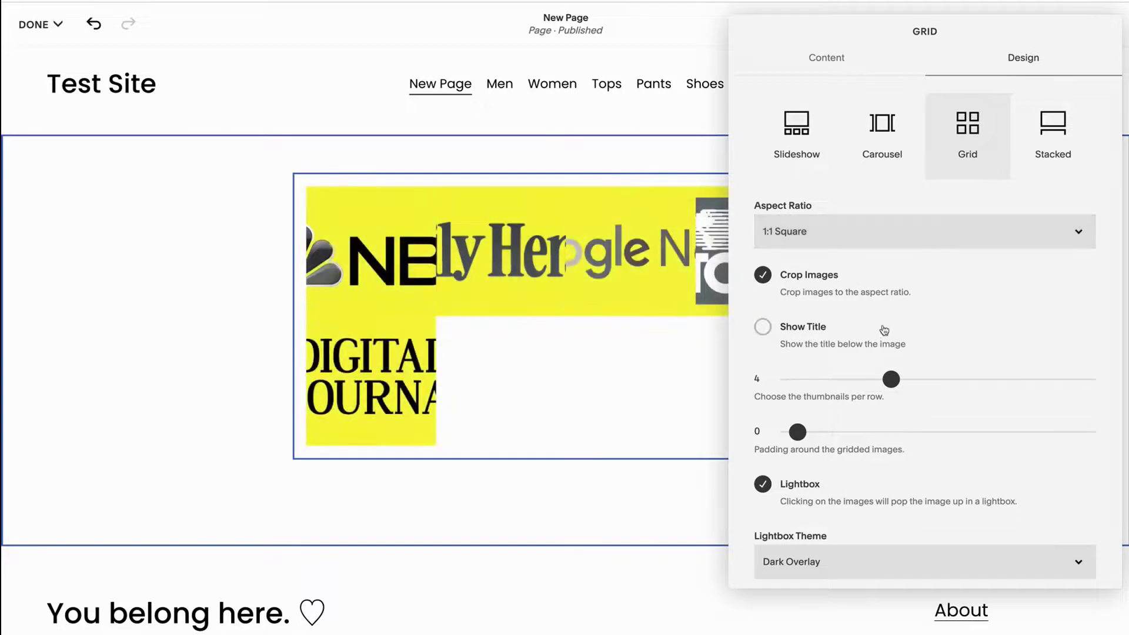
scroll(831, 416, "down", 1)
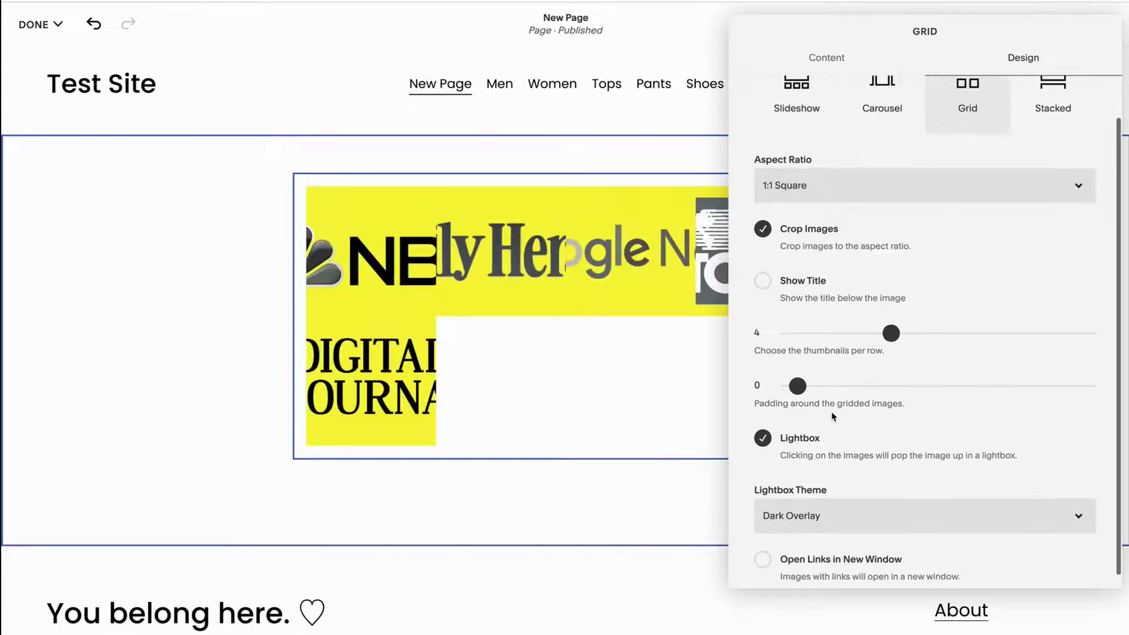
left_click_drag(797, 386, 894, 379)
left_click_drag(891, 333, 865, 336)
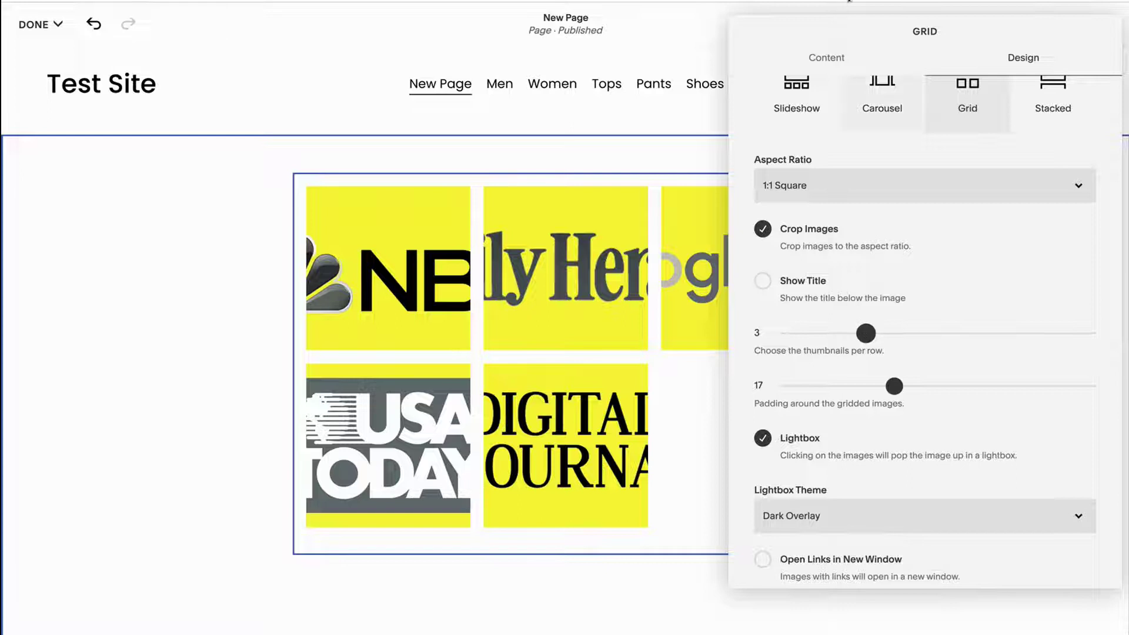
left_click_drag(783, 28, 888, 40)
left_click(866, 345)
mouse_move(865, 345)
left_mouse_down()
mouse_move(841, 346)
mouse_move(859, 344)
left_mouse_up()
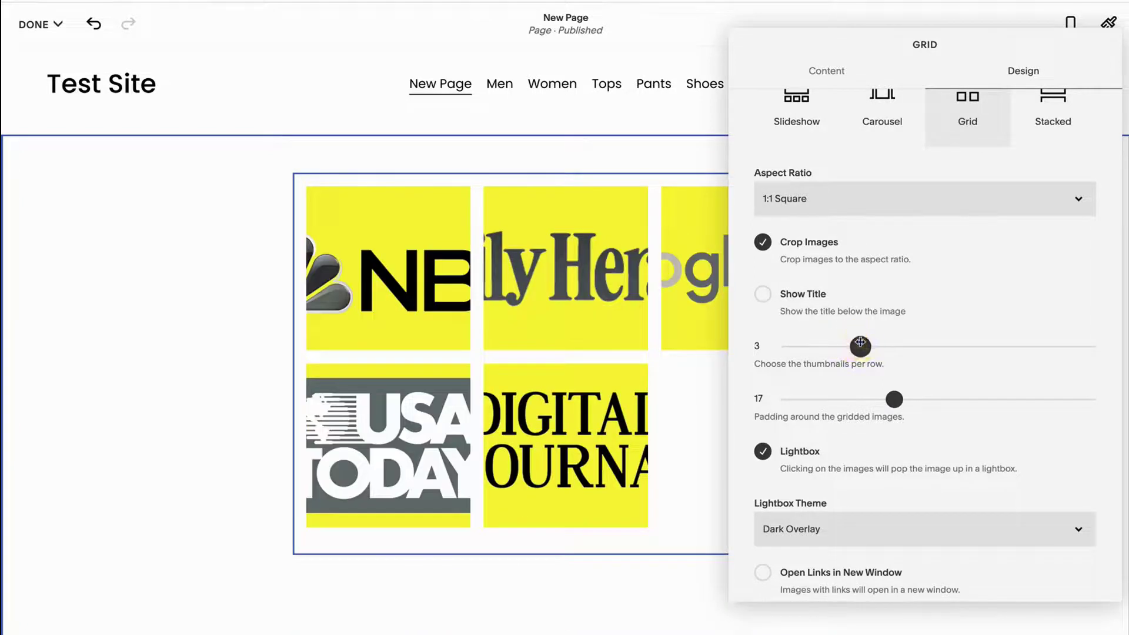
scroll(861, 342, "down", 1)
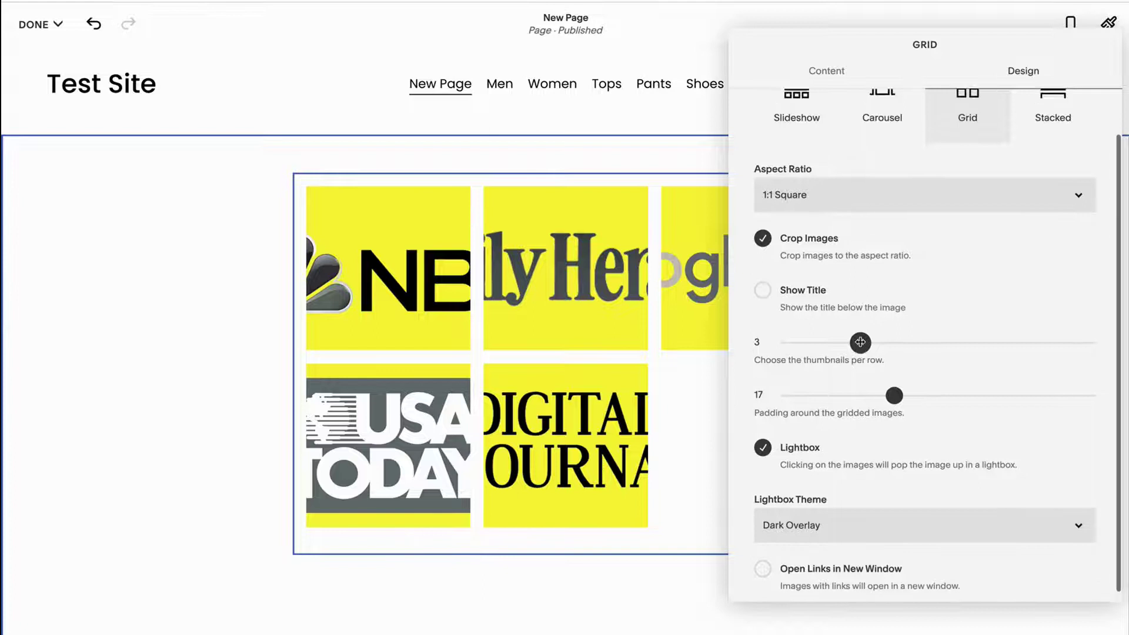
scroll(860, 342, "up", 2)
Step: Try the Stacked layout, review it, and close the gallery settings
left_click(1053, 141)
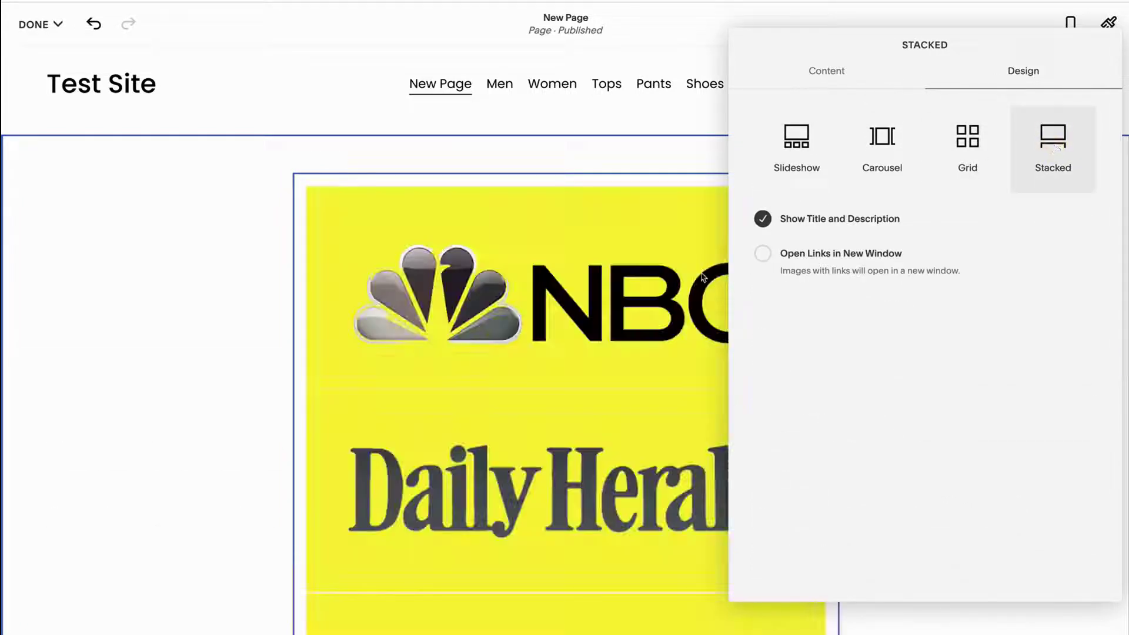
scroll(565, 419, "down", 8)
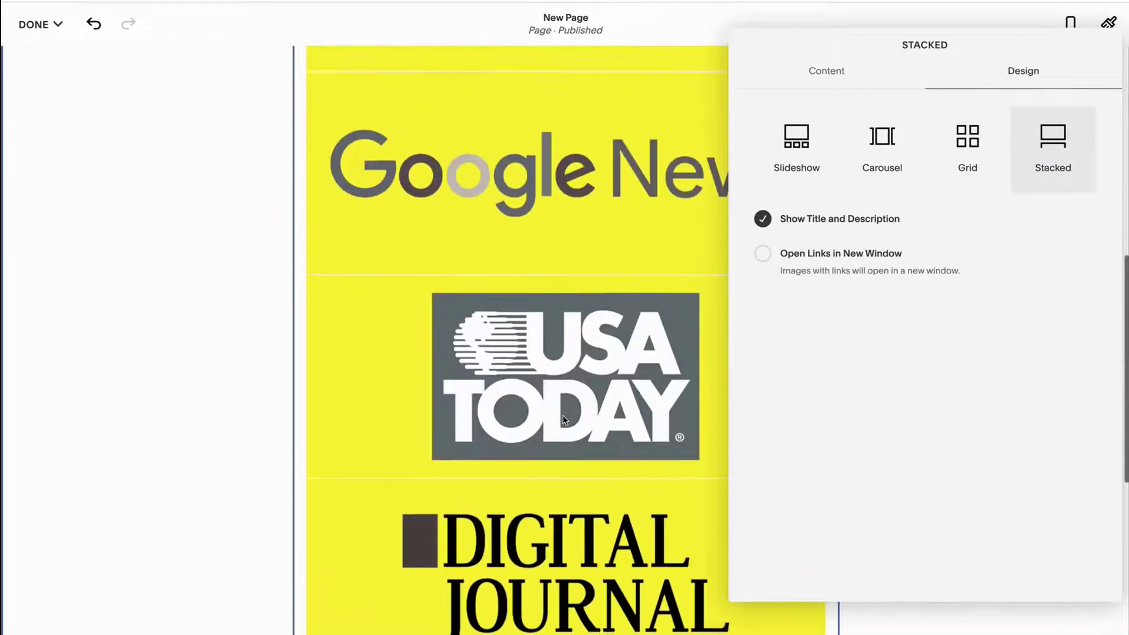
scroll(563, 419, "down", 5)
scroll(563, 419, "up", 12)
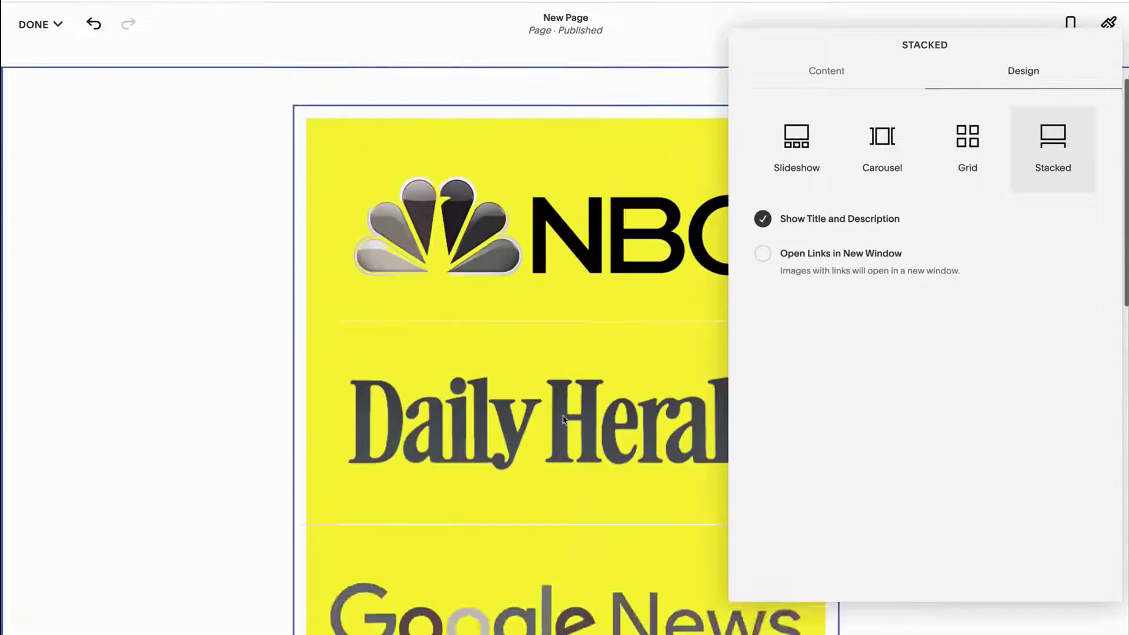
left_click(688, 277)
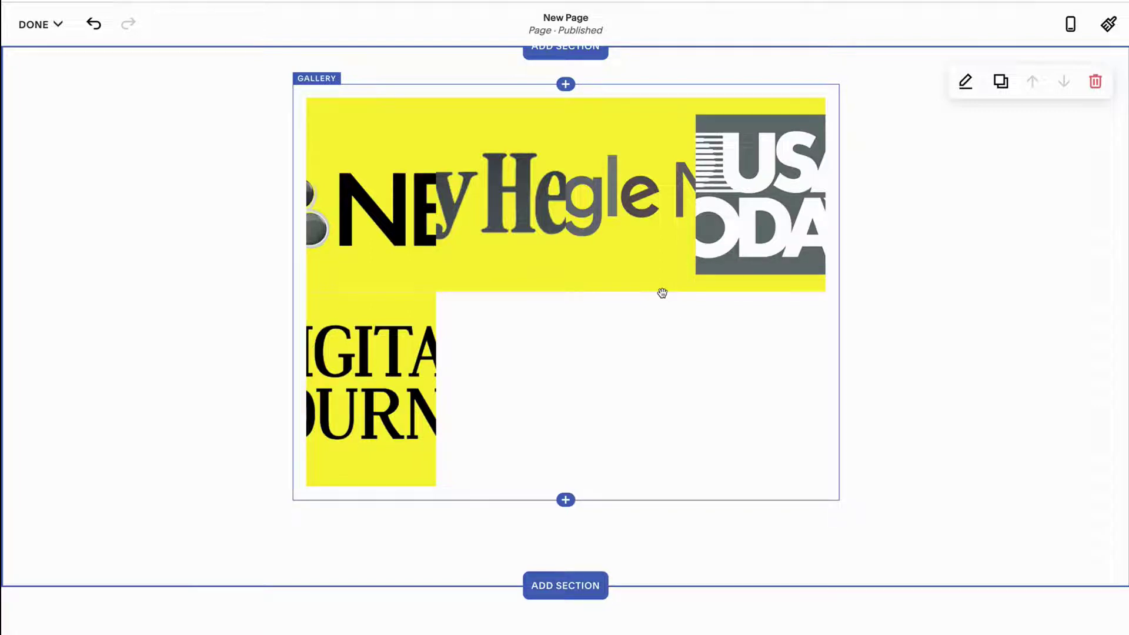
Step: Set the gallery section's Content Width to Large and select the gallery block
scroll(663, 293, "up", 1)
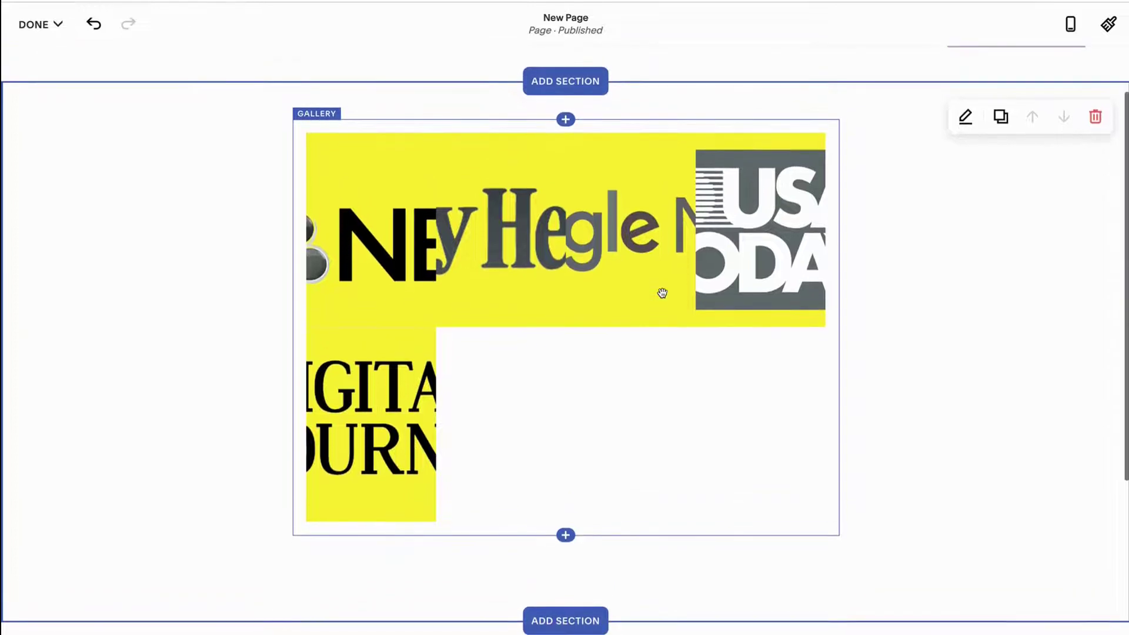
left_click(965, 117)
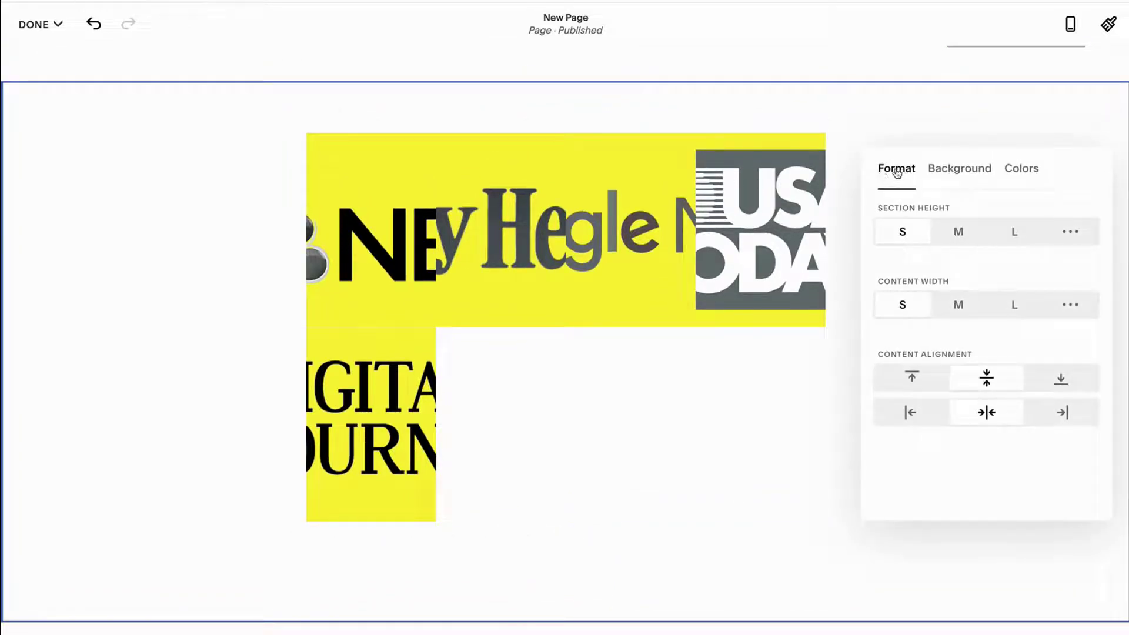
left_click(1013, 307)
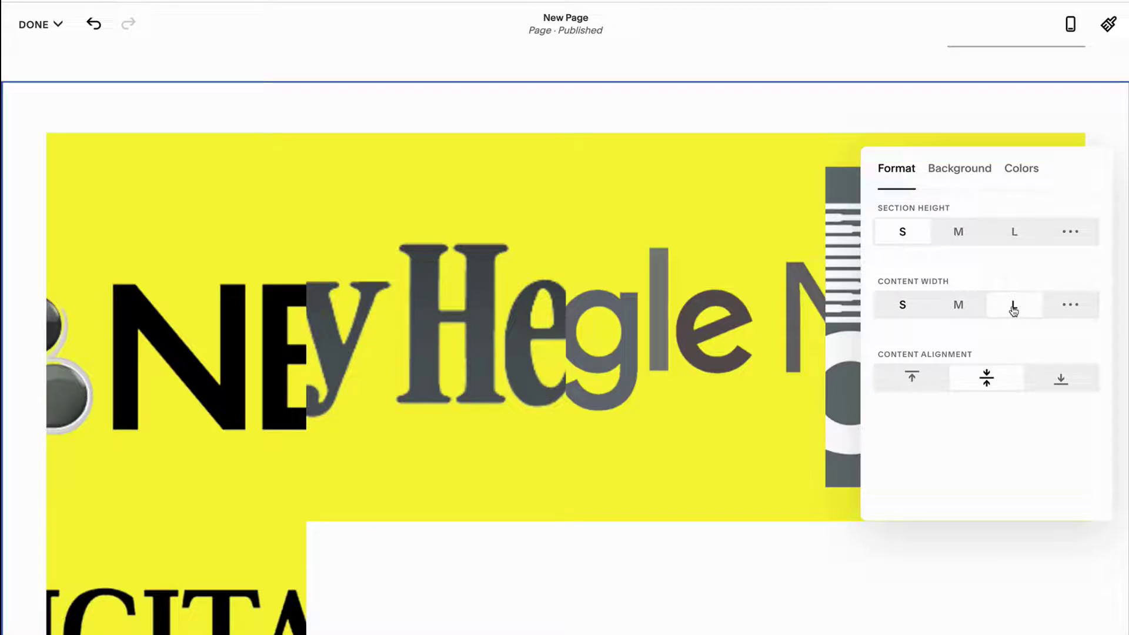
left_click(653, 216)
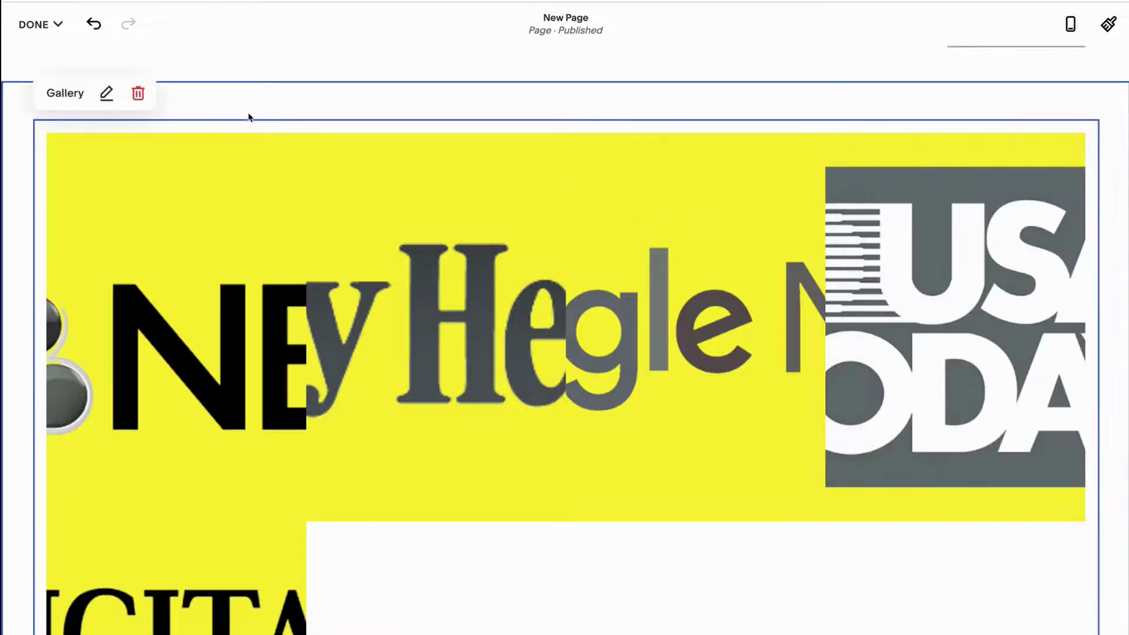
Step: Give the gallery a 2.40 Anamorphic Widescreen aspect ratio with five thumbnails per row
left_click(106, 96)
left_click(1002, 92)
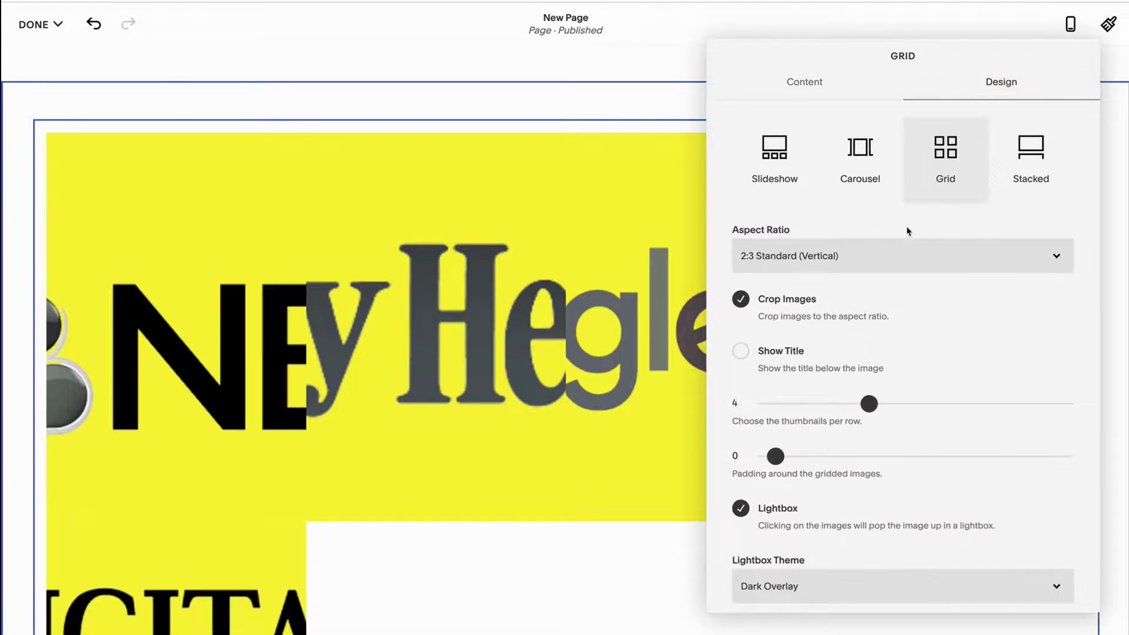
left_click(897, 254)
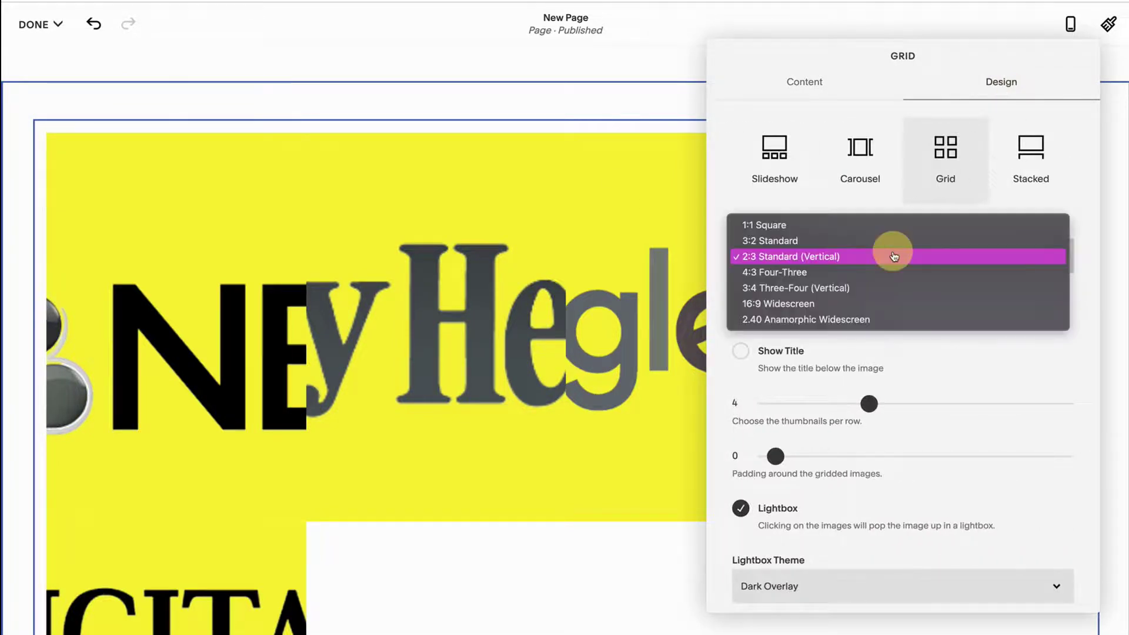
left_click(873, 321)
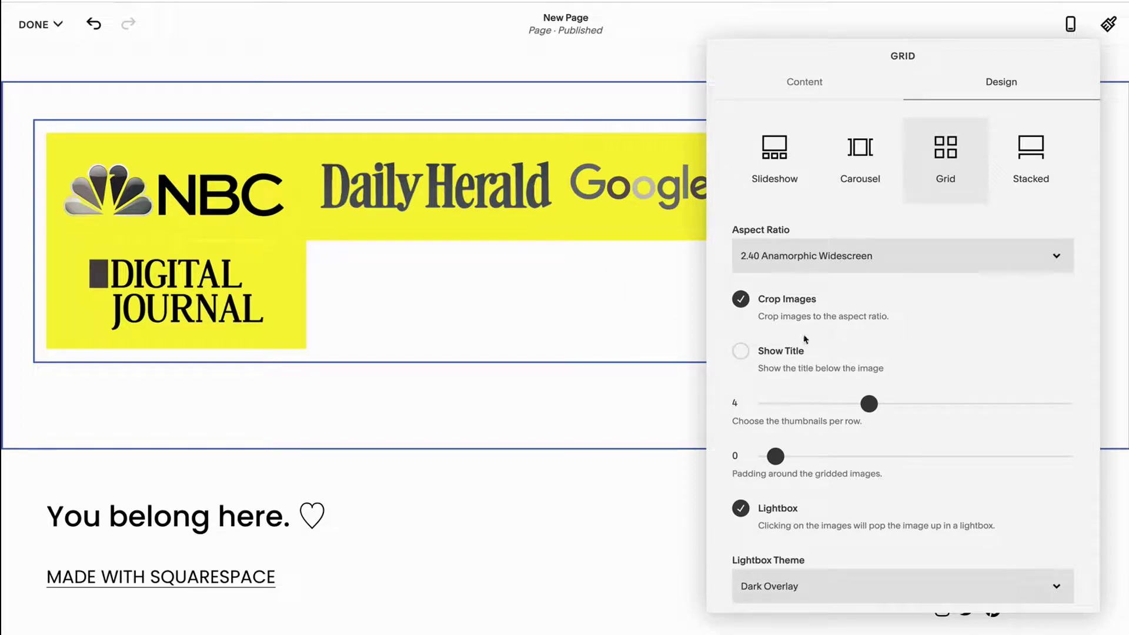
left_click(873, 403)
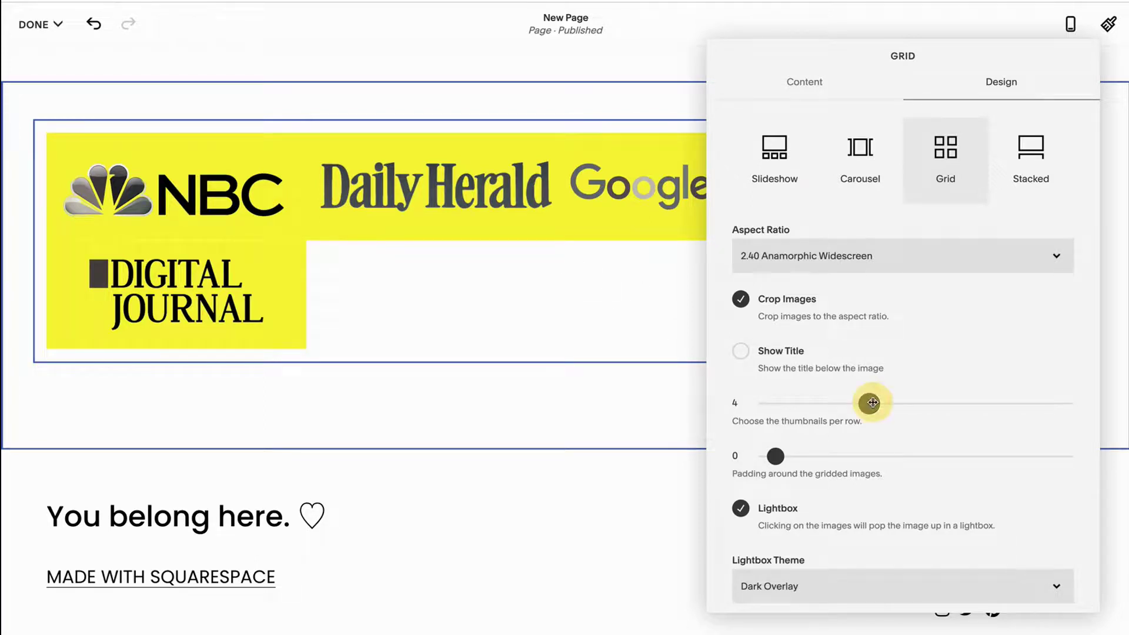
left_click_drag(873, 403, 893, 404)
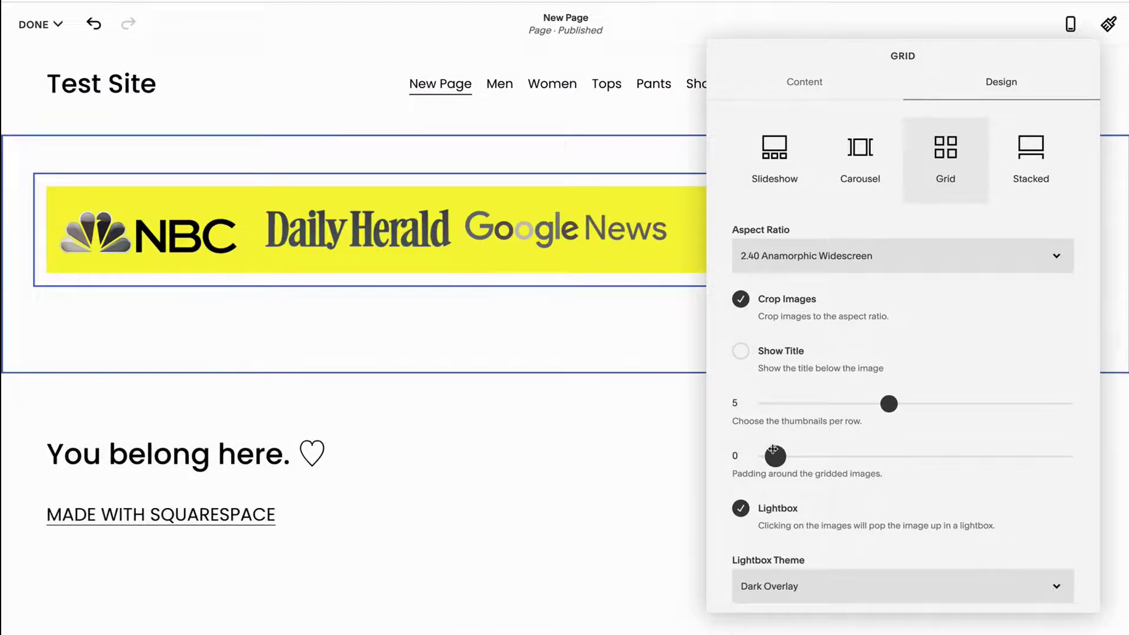
left_click(631, 312)
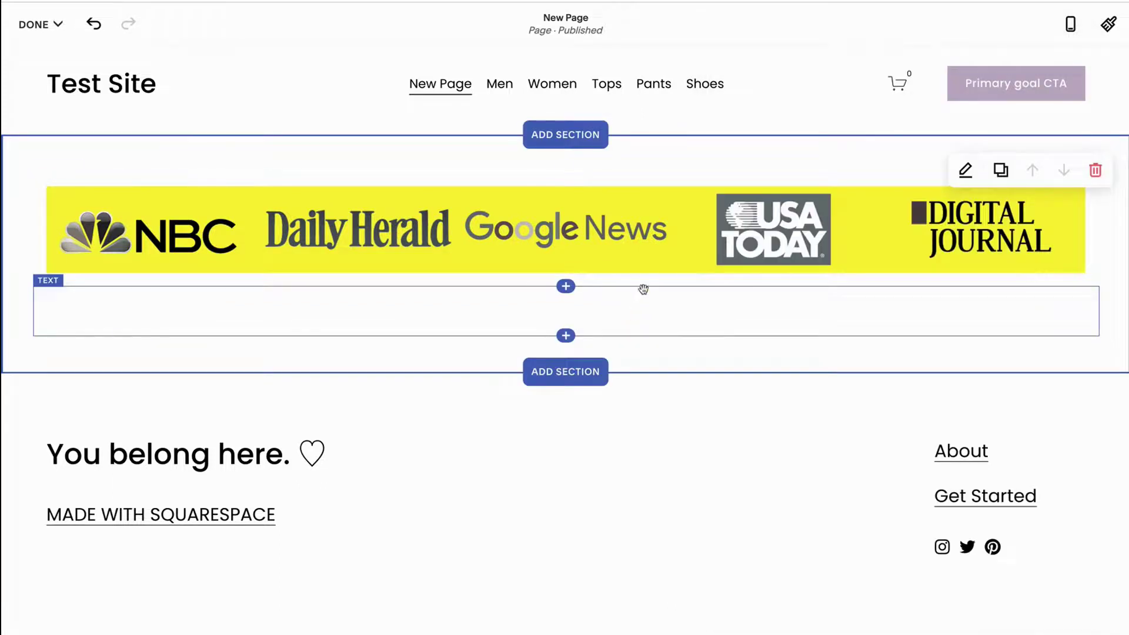
Step: Reopen the gallery's Design options and raise the padding between logos to 18
left_click(970, 175)
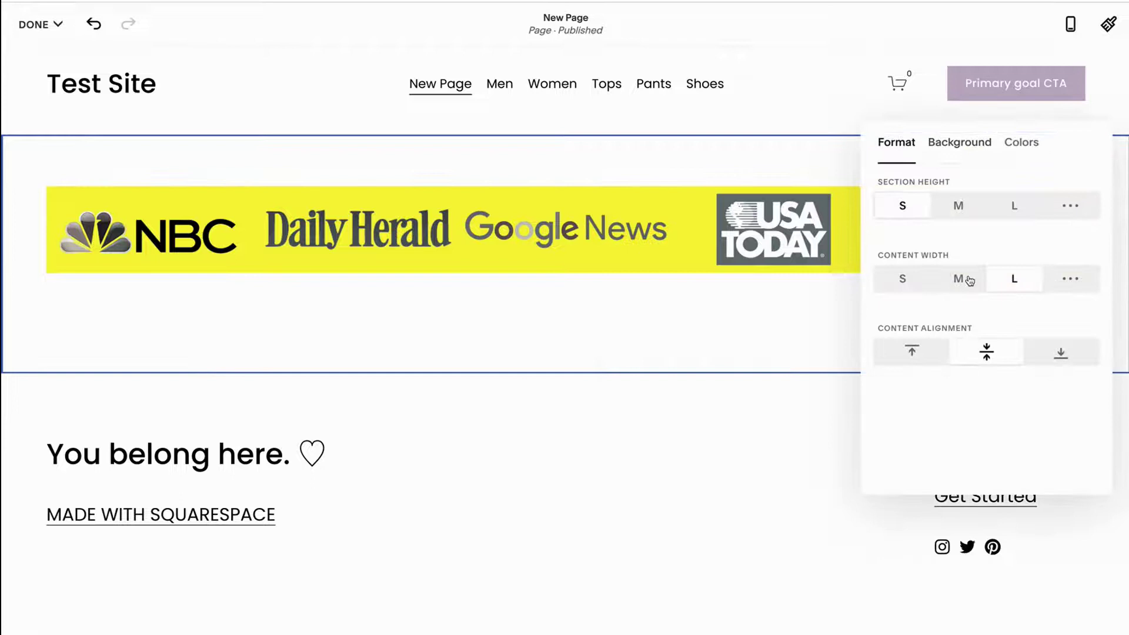
left_click(353, 217)
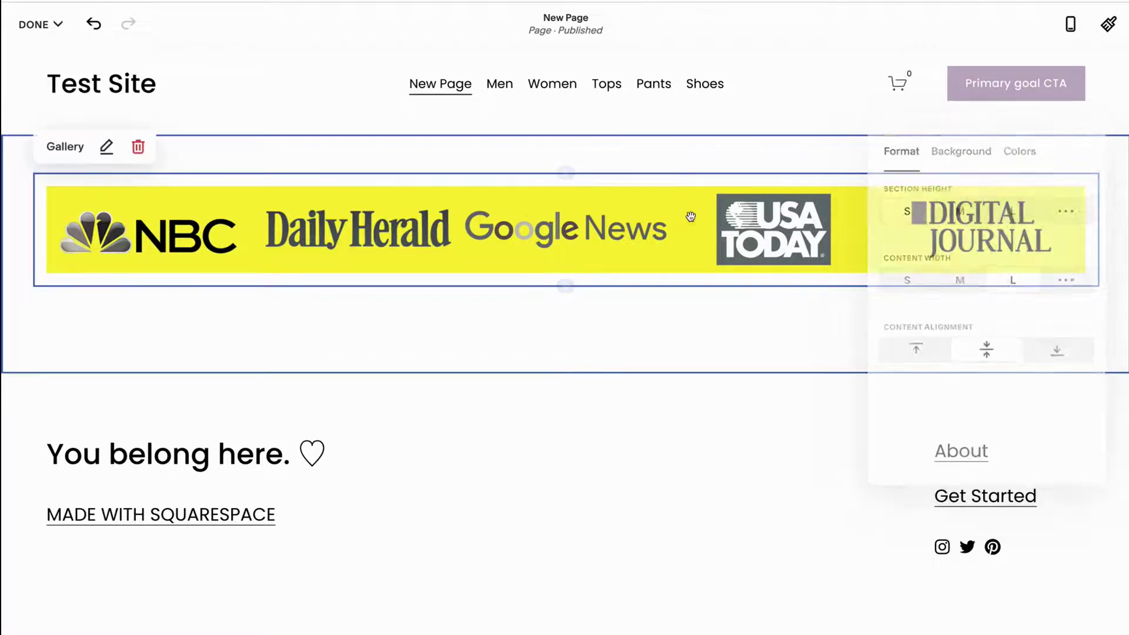
left_click(101, 150)
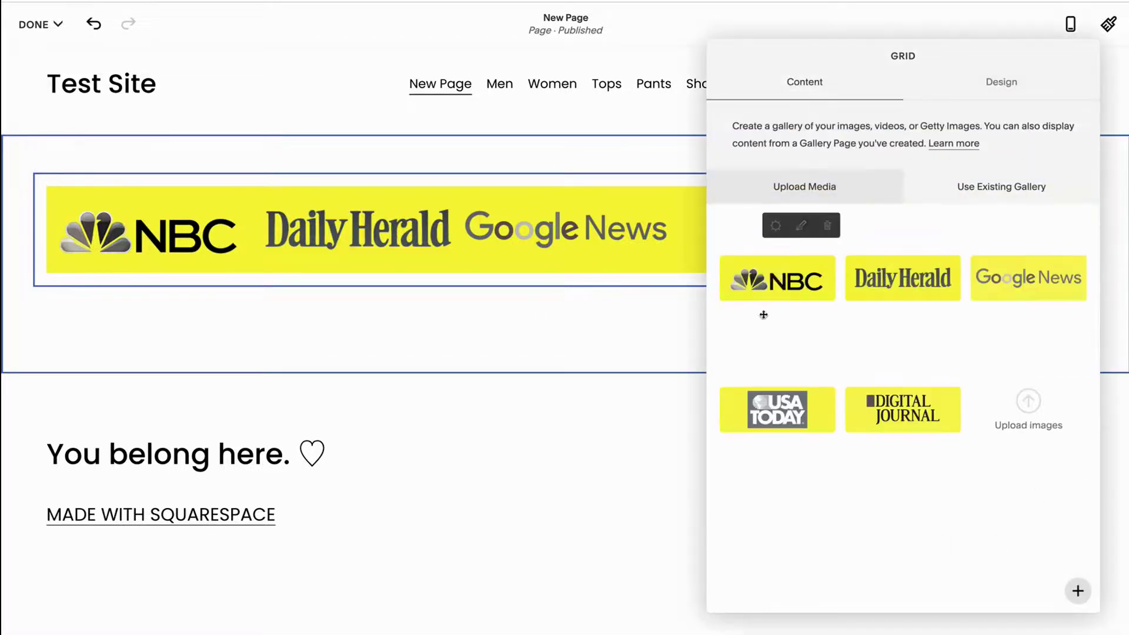
left_click(1001, 81)
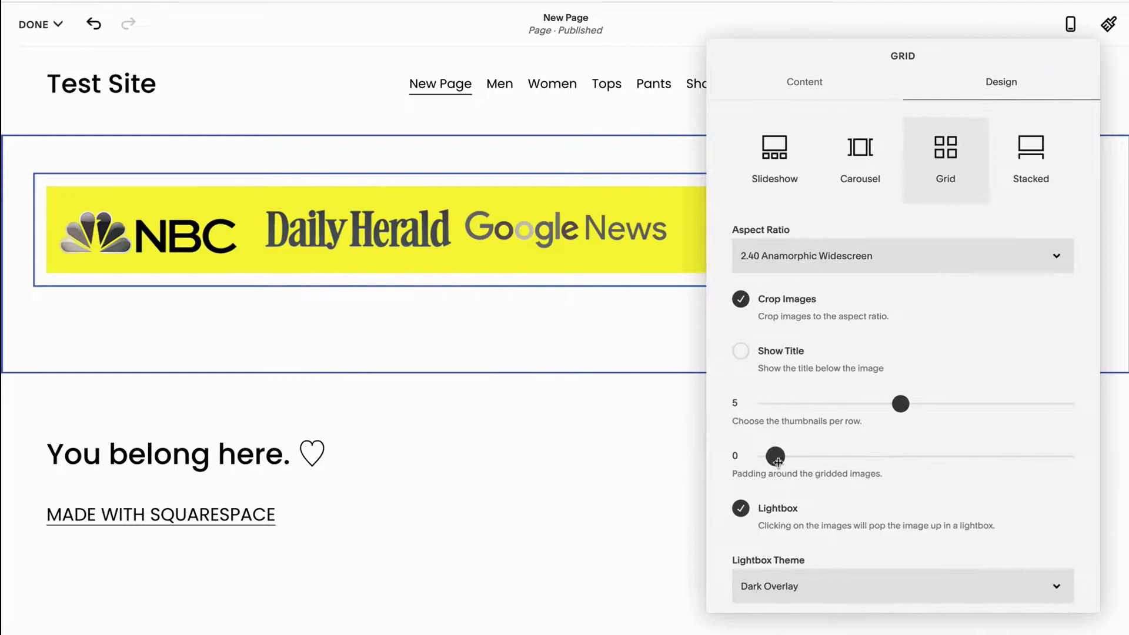
left_click_drag(777, 457, 877, 455)
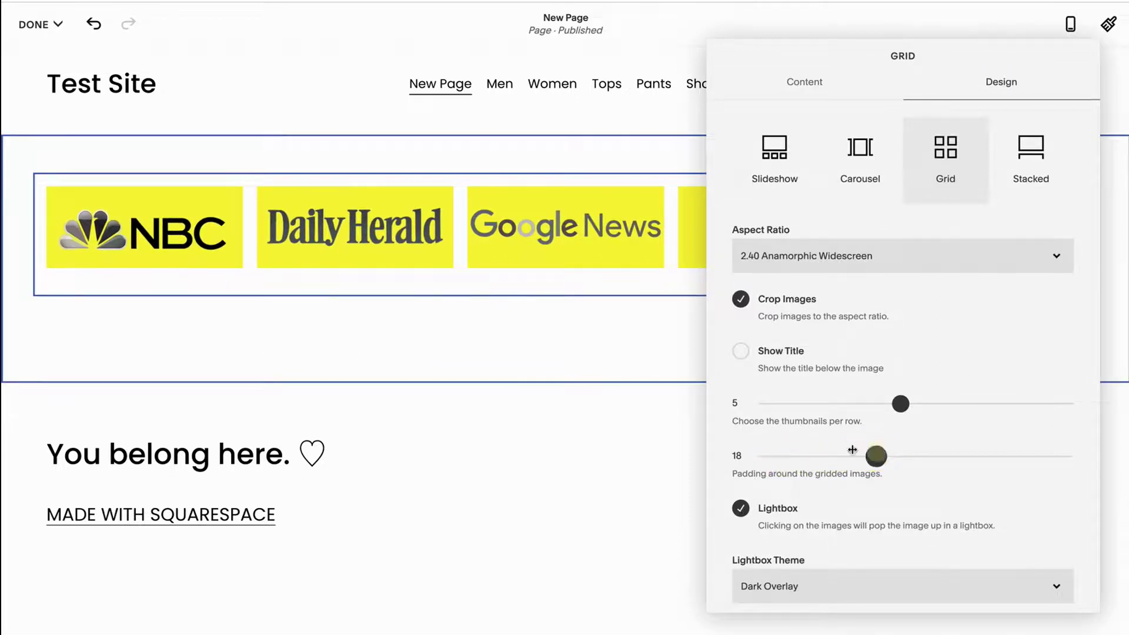
Step: Delete the empty text block below the logo gallery
left_click(587, 342)
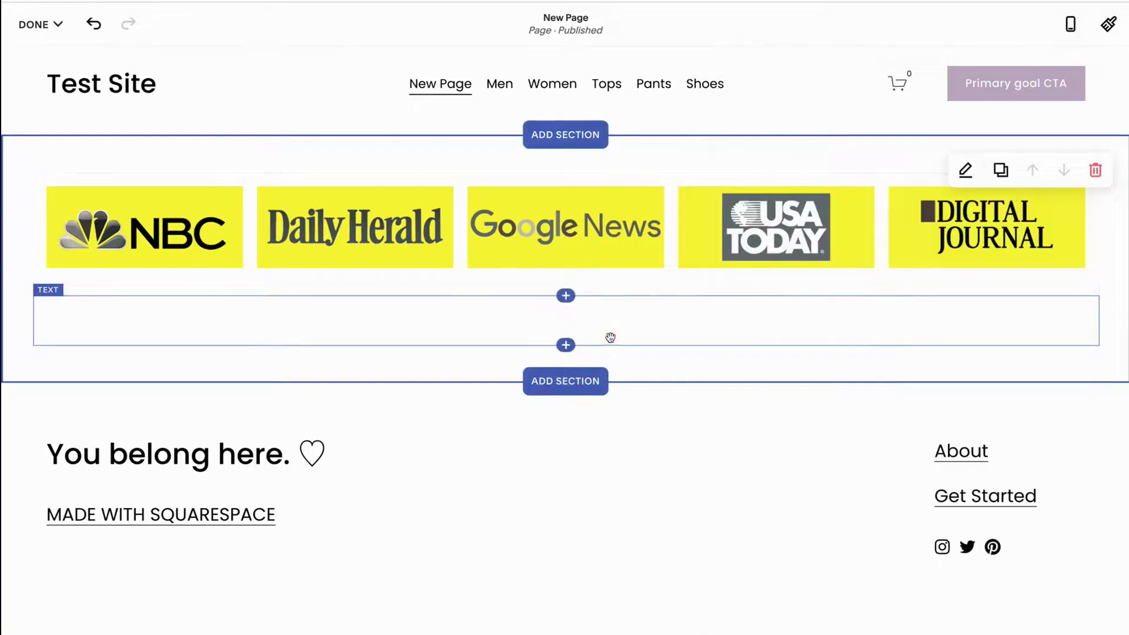
left_click(608, 323)
left_click(605, 267)
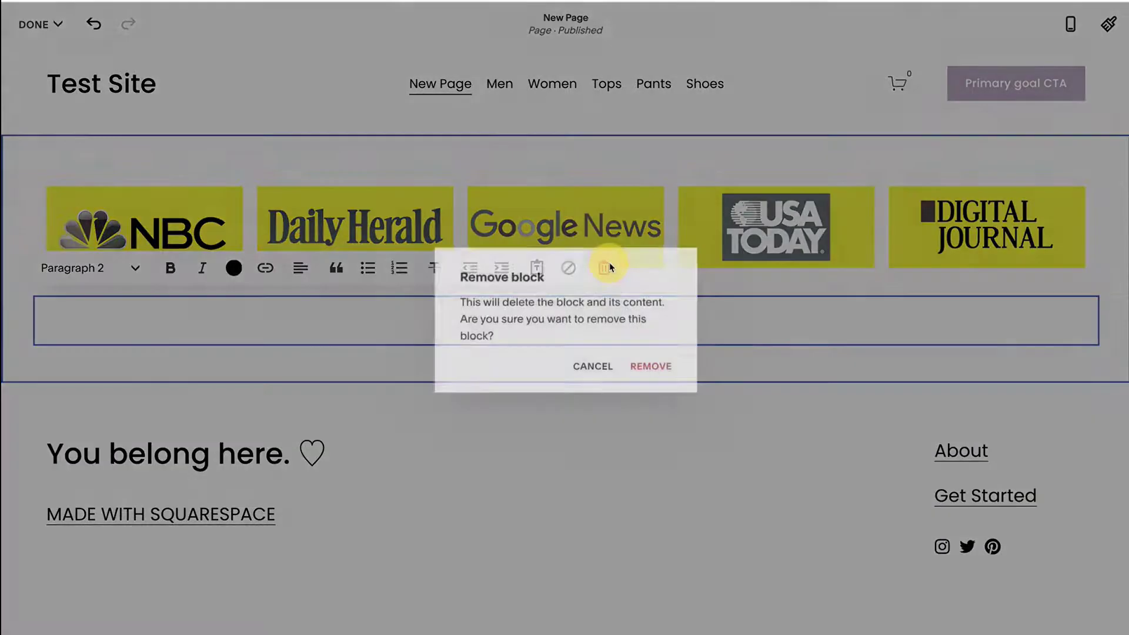
left_click(662, 367)
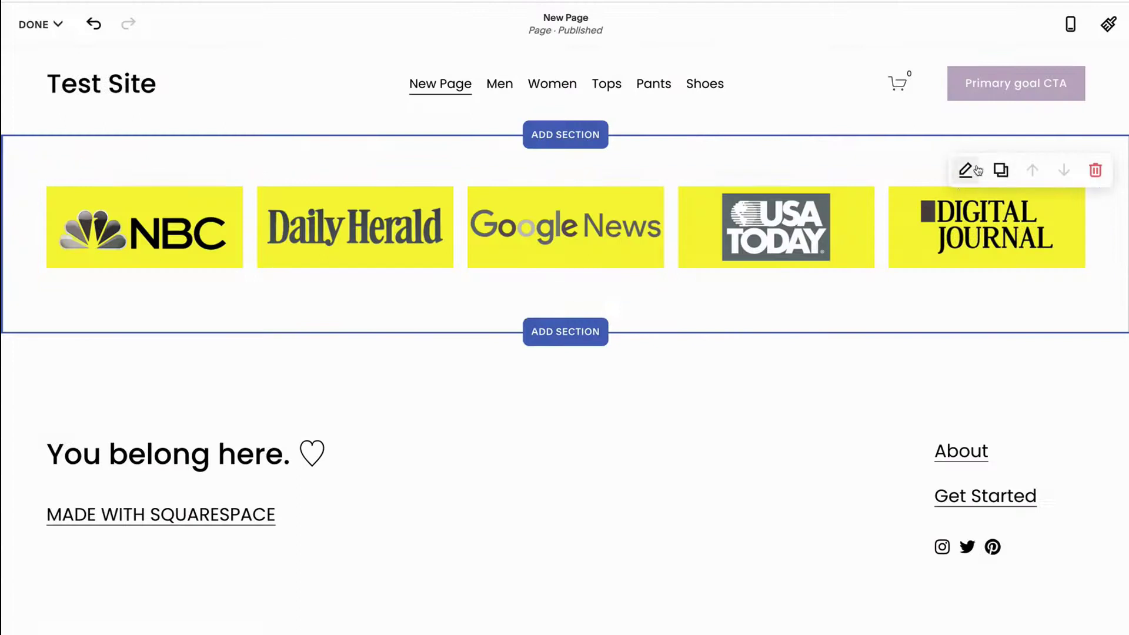
Step: Look through the section's Colors themes, then close the section settings unchanged
left_click(968, 168)
left_click(1020, 143)
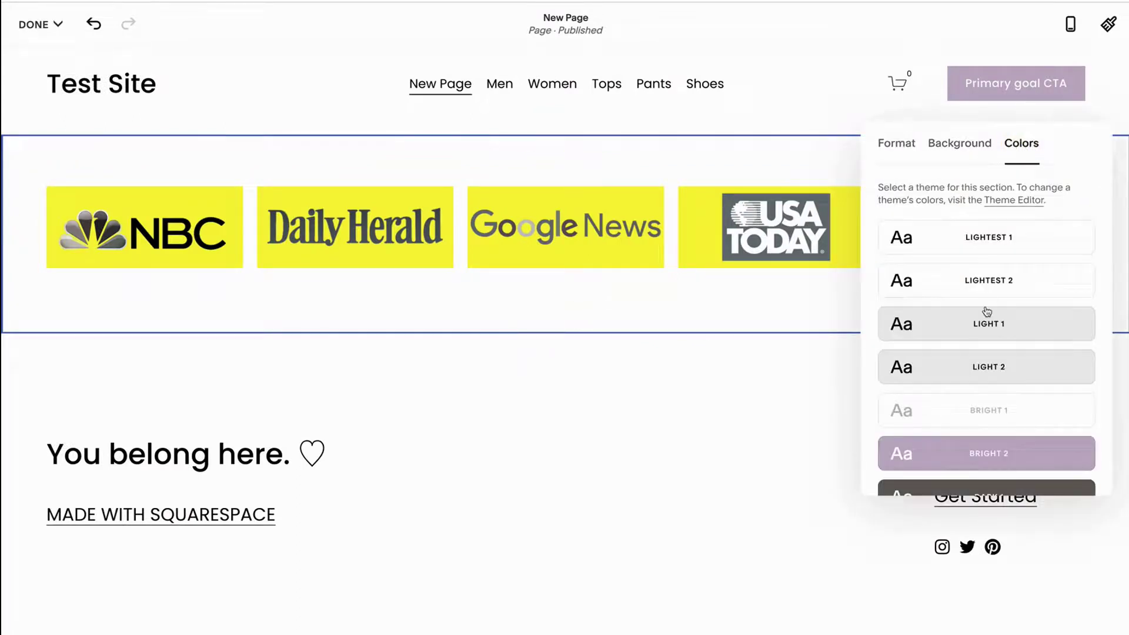
scroll(985, 313, "down", 4)
scroll(987, 312, "up", 3)
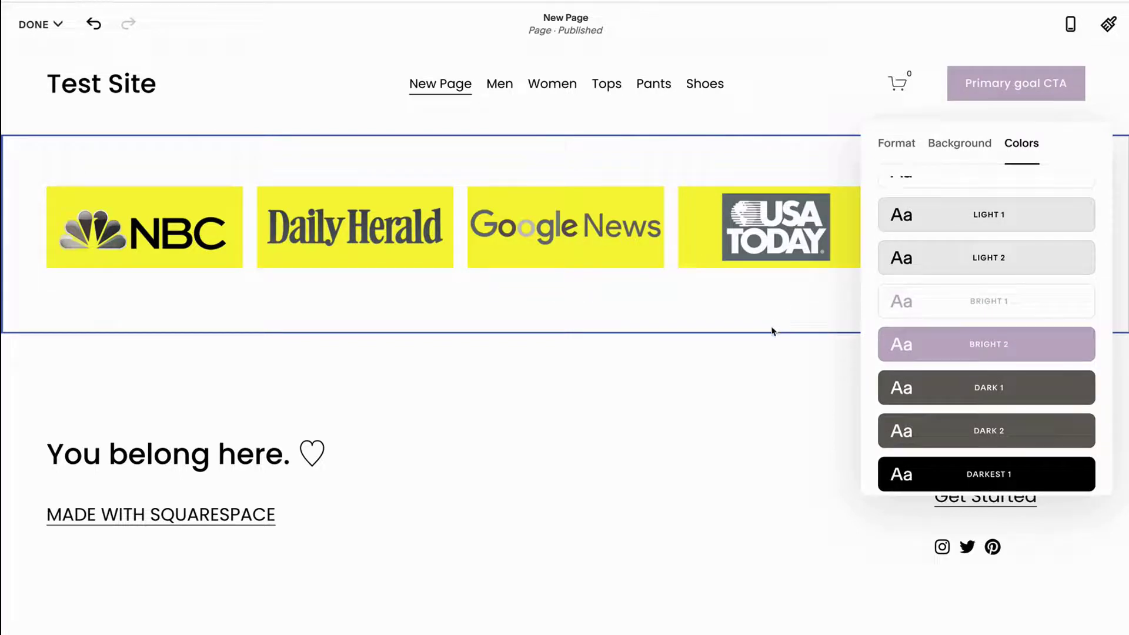
left_click(772, 331)
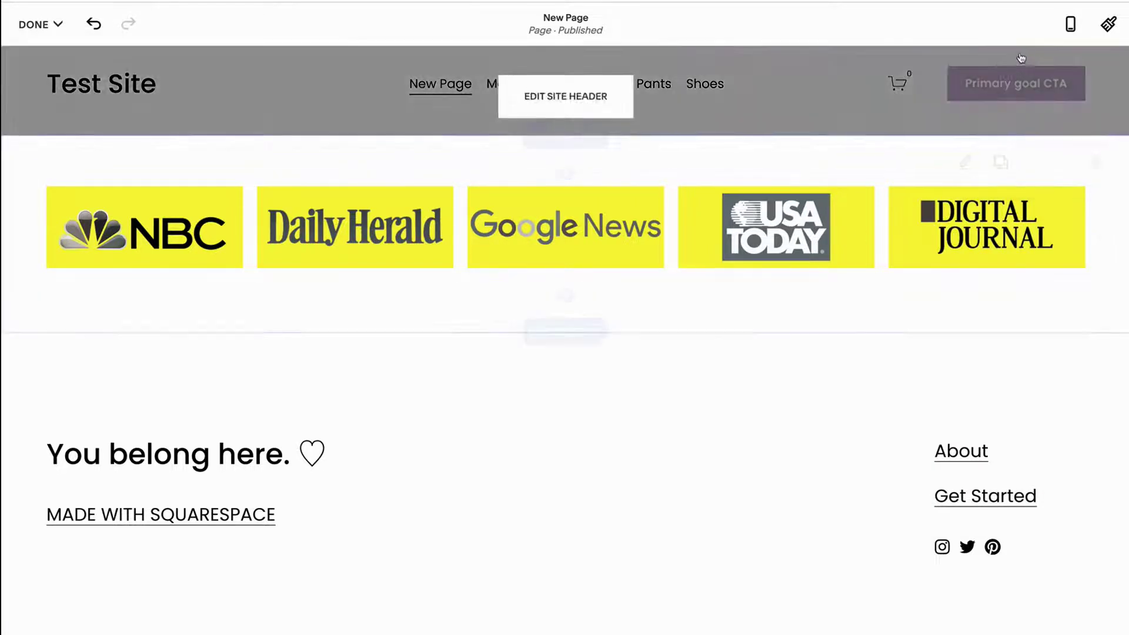
Step: Switch to the mobile preview and open the gallery's image list of five logos
left_click(1072, 24)
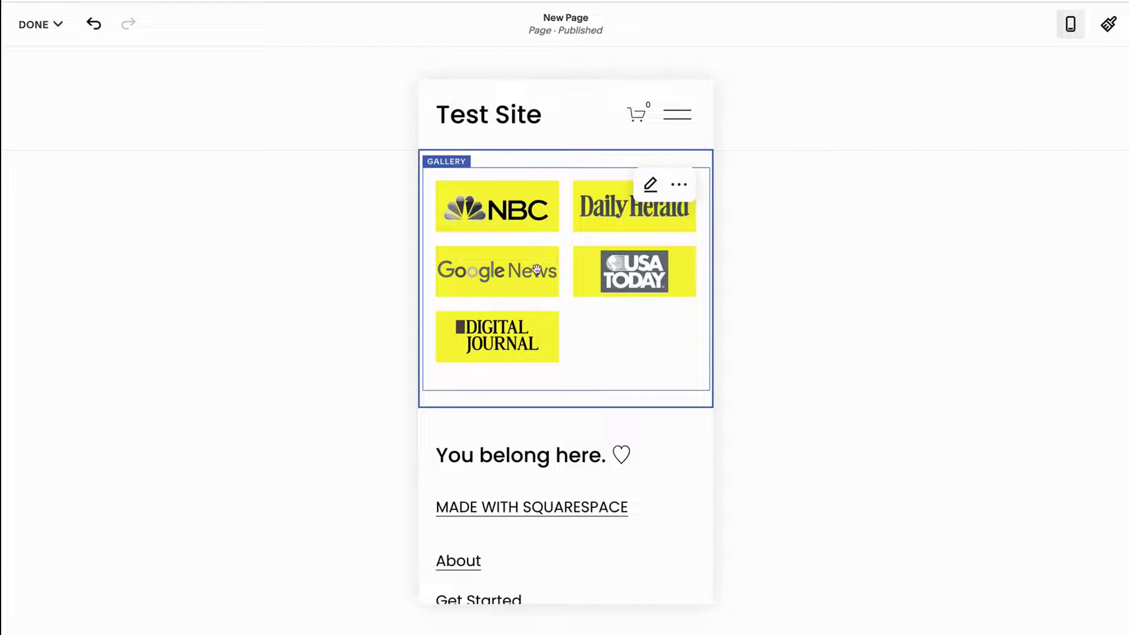
left_click(651, 184)
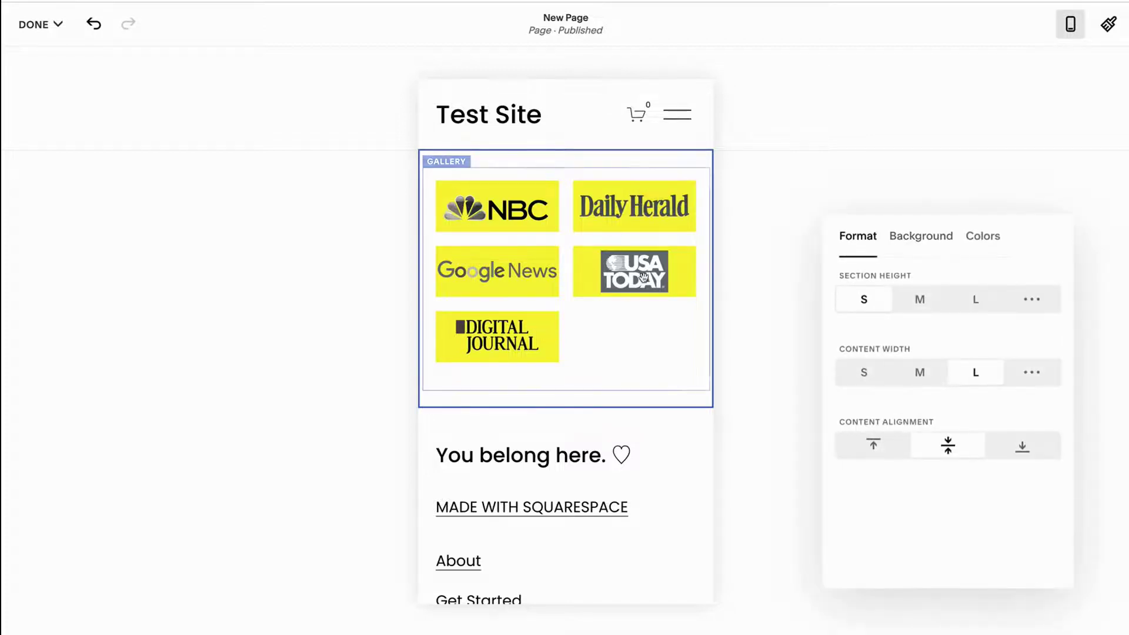
left_click(625, 266)
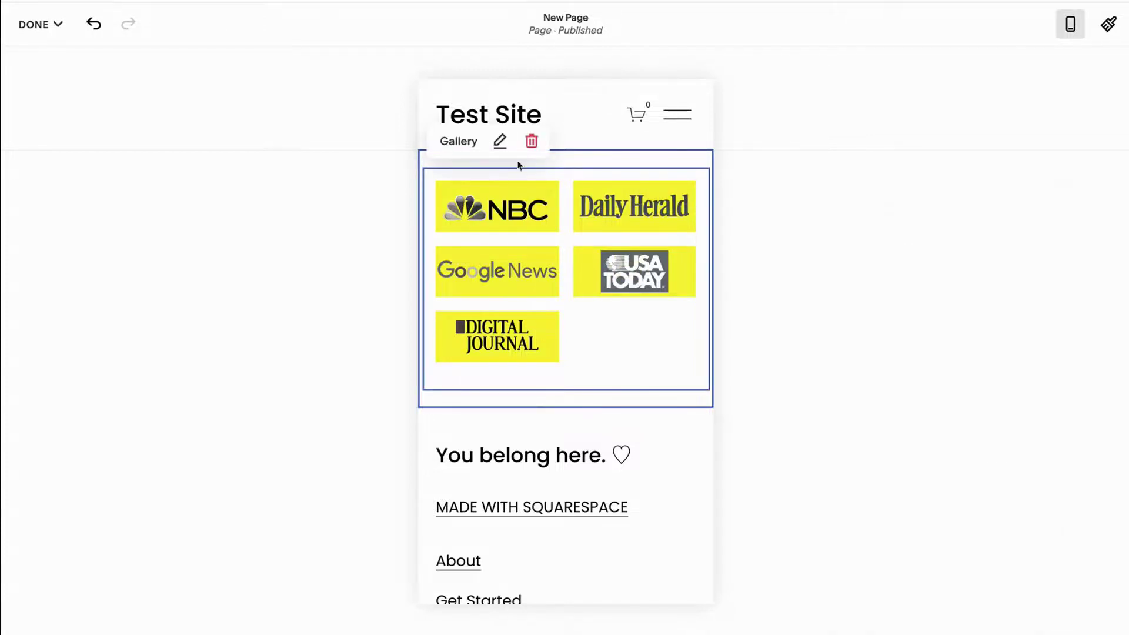
left_click(500, 142)
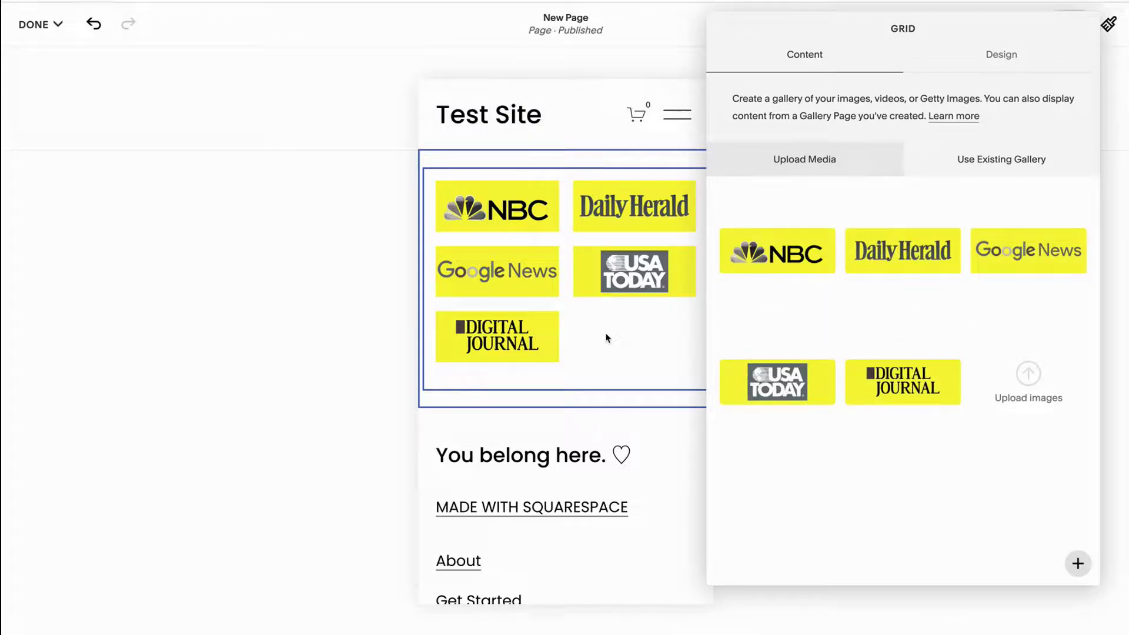
Step: Explore the NBC logo's Clickthrough URL options: site content, files and external link
mouse_move(784, 254)
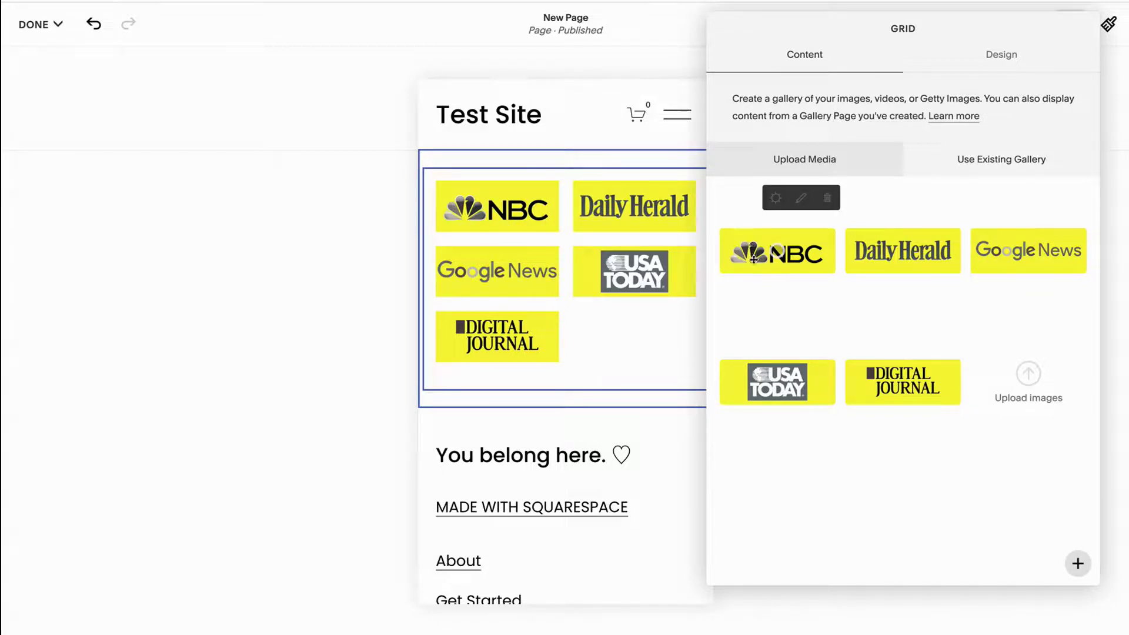
left_click(777, 200)
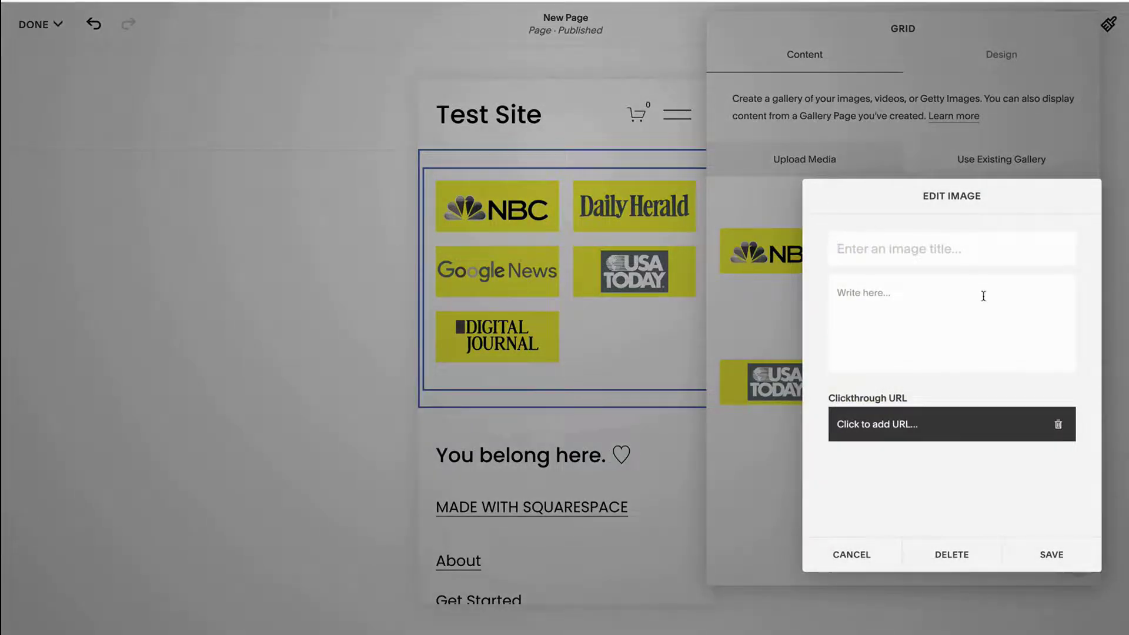
left_click(939, 428)
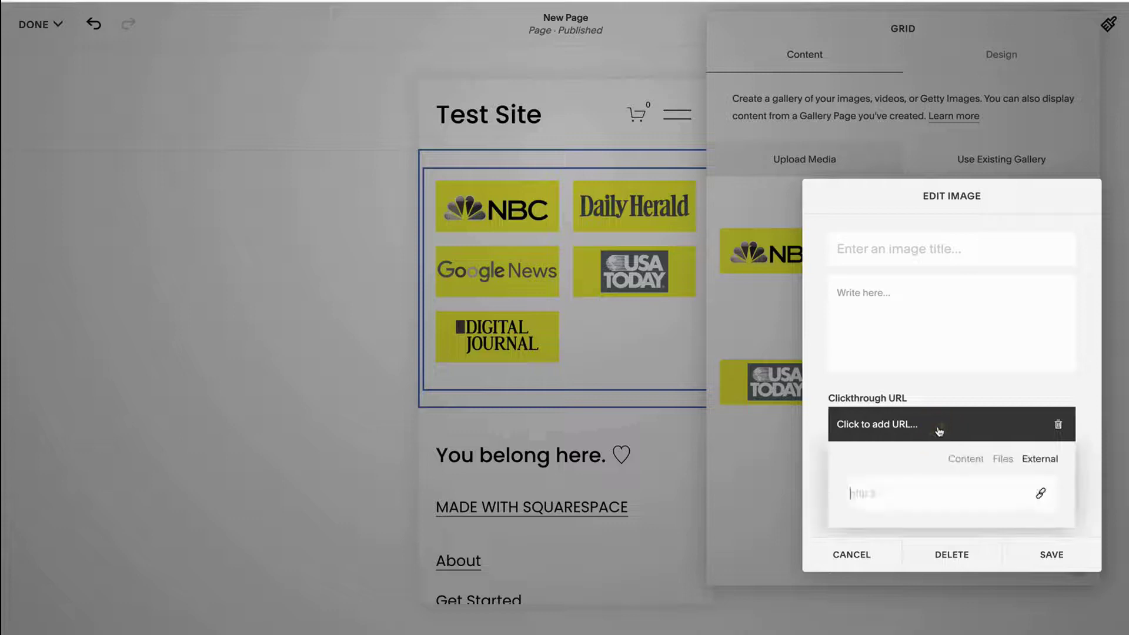
left_click(972, 461)
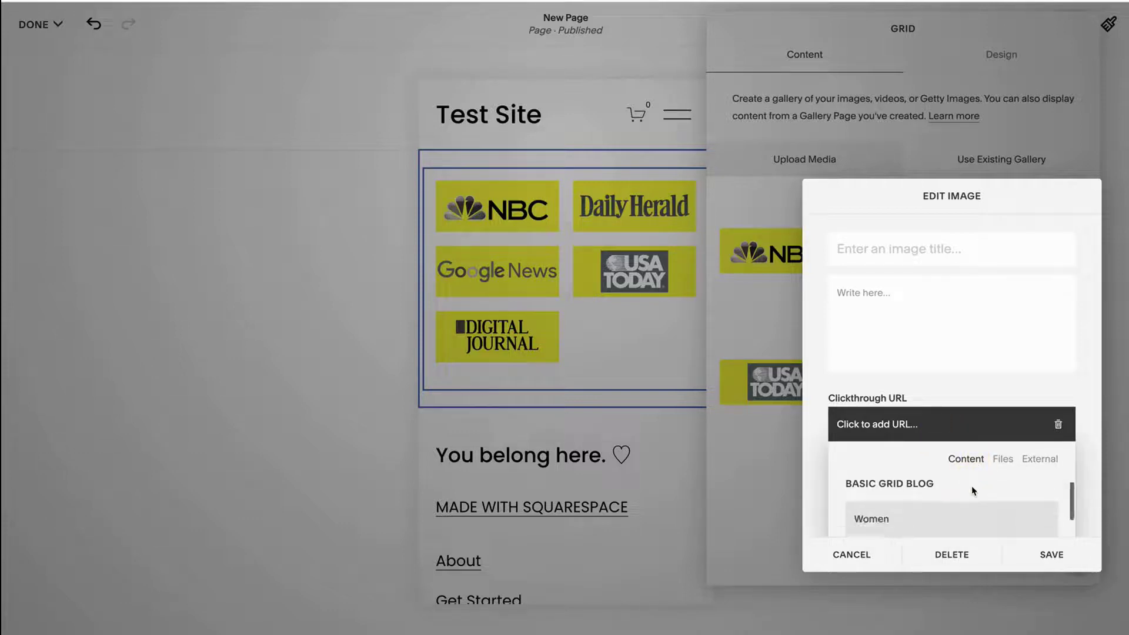
left_click(999, 466)
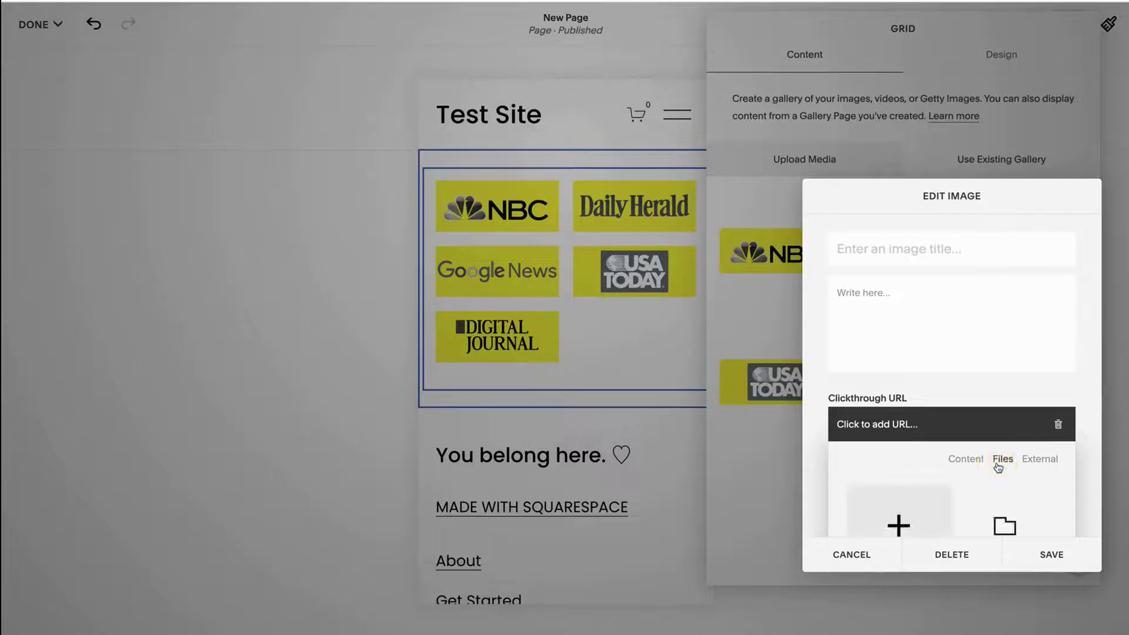
scroll(998, 468, "down", 2)
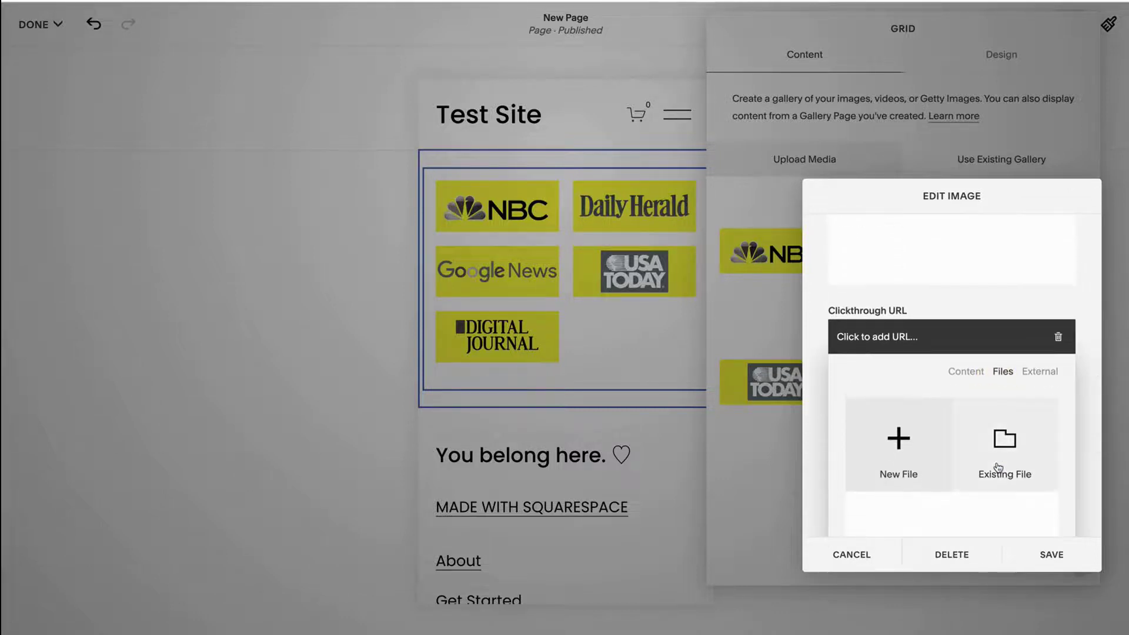
left_click(1039, 373)
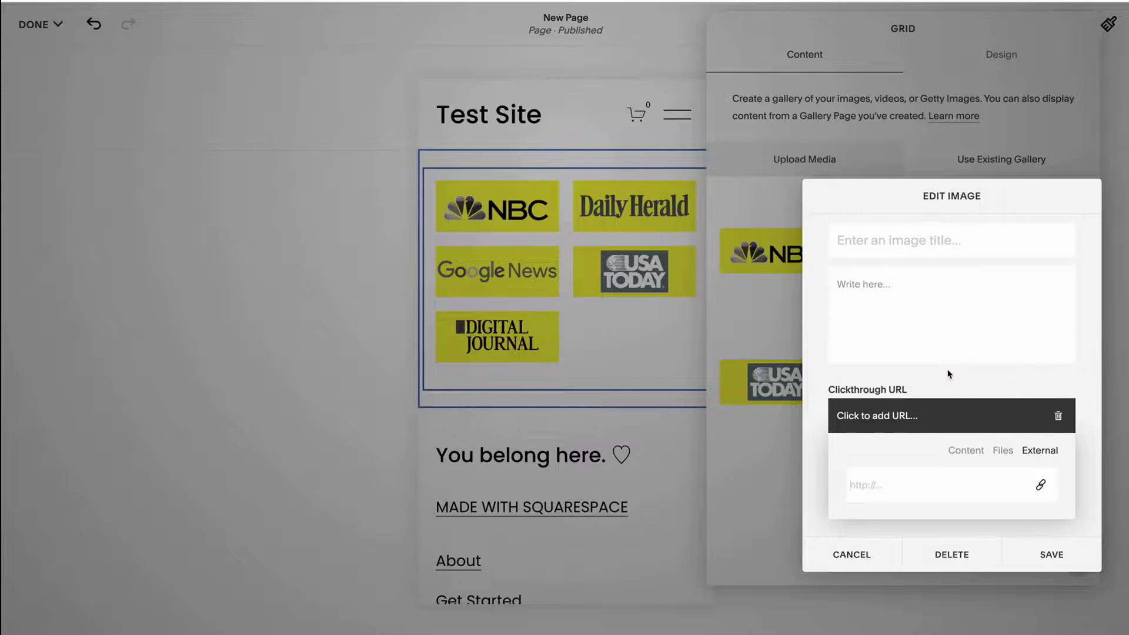
left_click(913, 481)
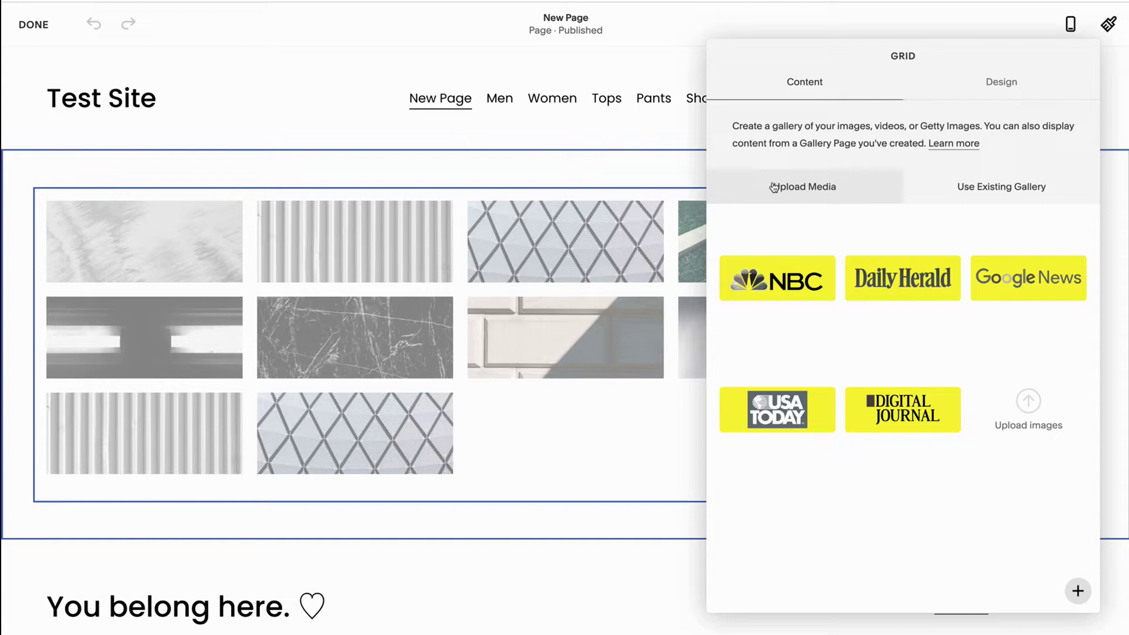
Step: Look through the Use Existing Gallery tab, then return to Upload Media and the uploaded logos
left_click(1011, 187)
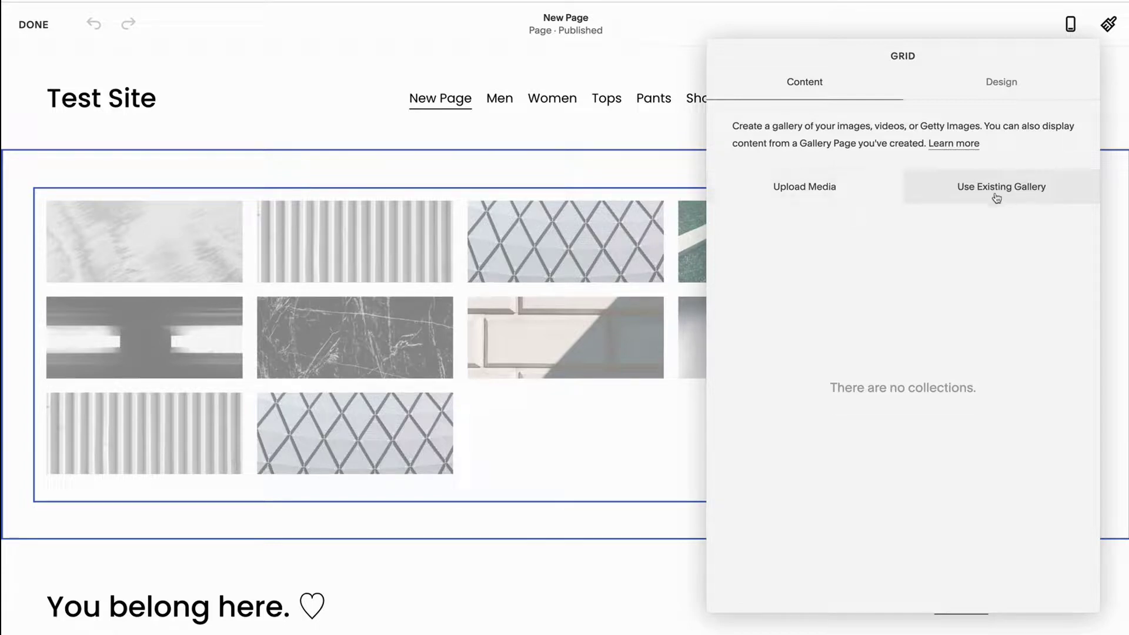
left_click(843, 188)
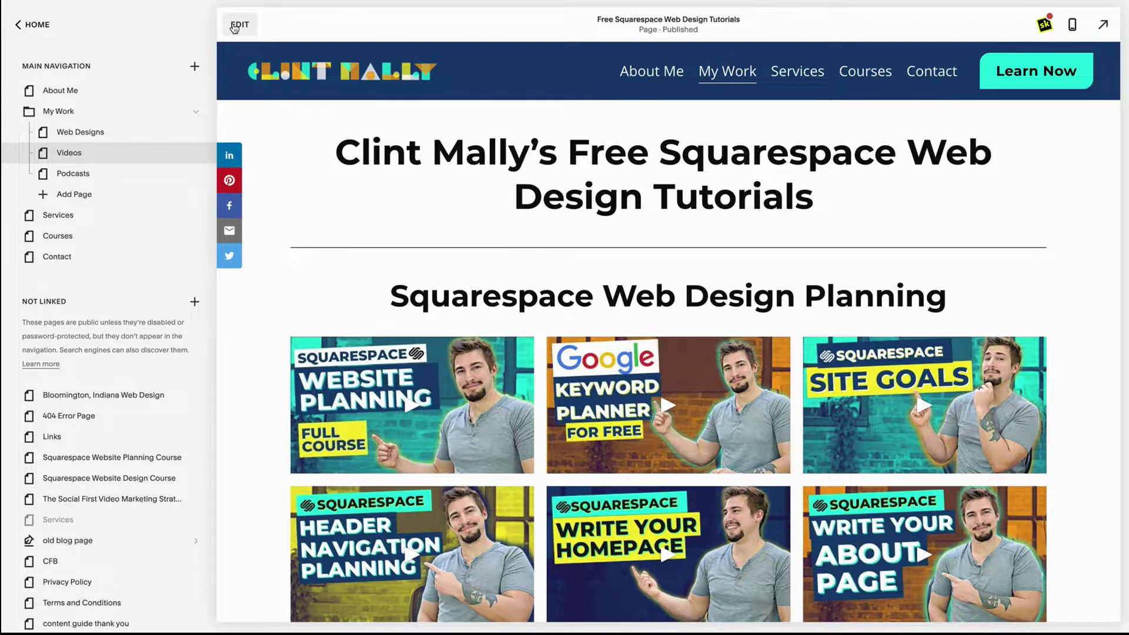
Step: Edit the tutorials page and open the video gallery's list of tutorial video items
left_click(240, 25)
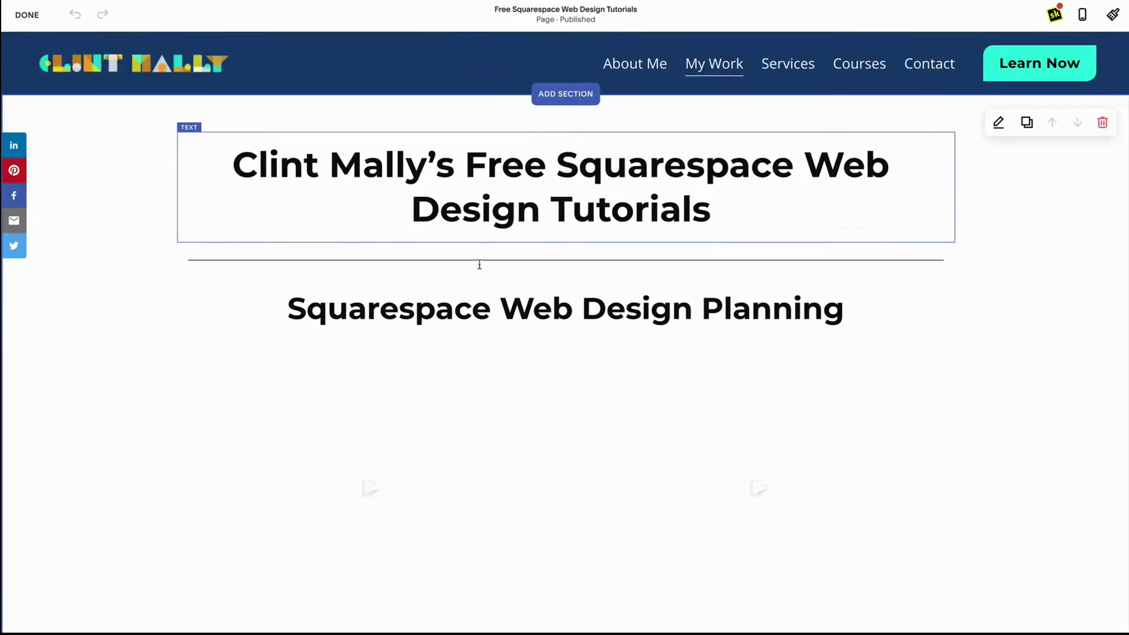
scroll(487, 278, "down", 5)
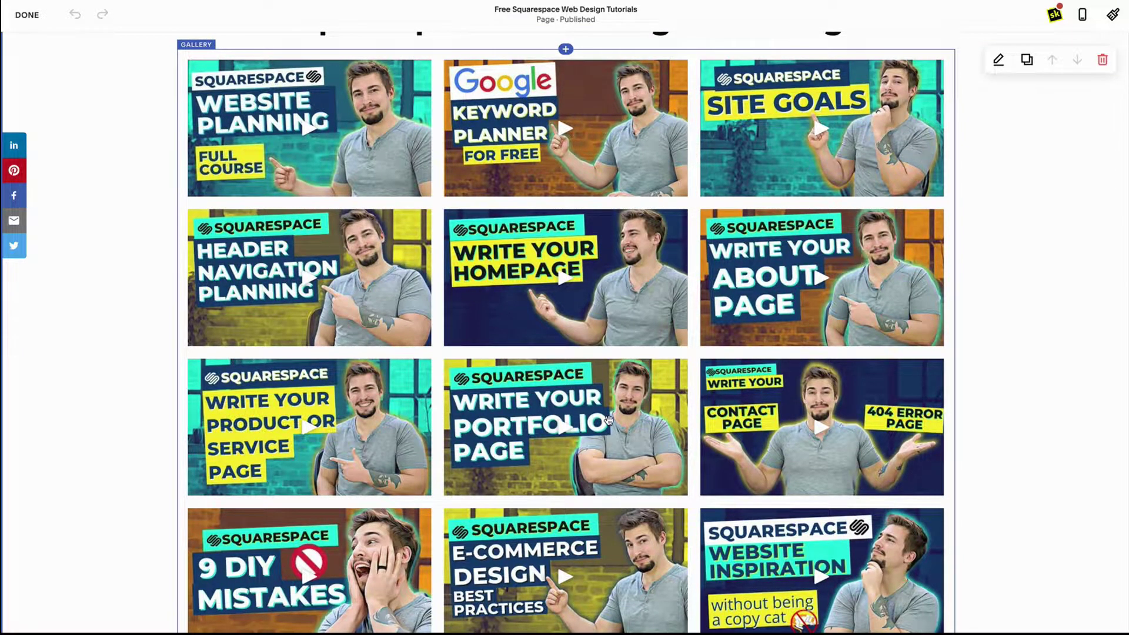
scroll(609, 420, "up", 1)
left_click(480, 176)
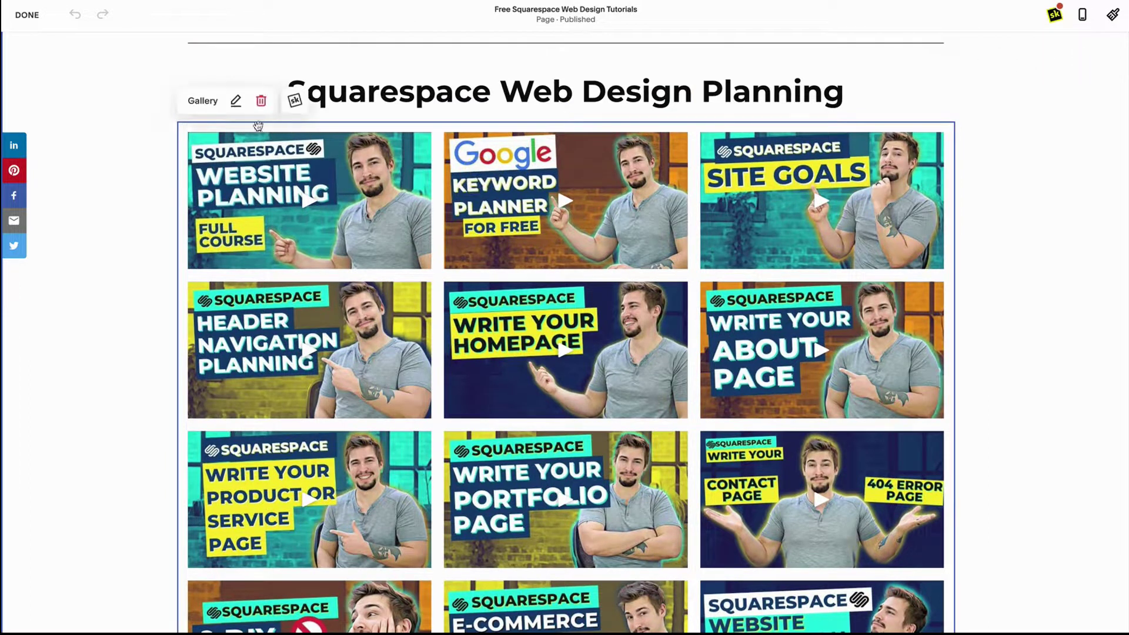
left_click(236, 103)
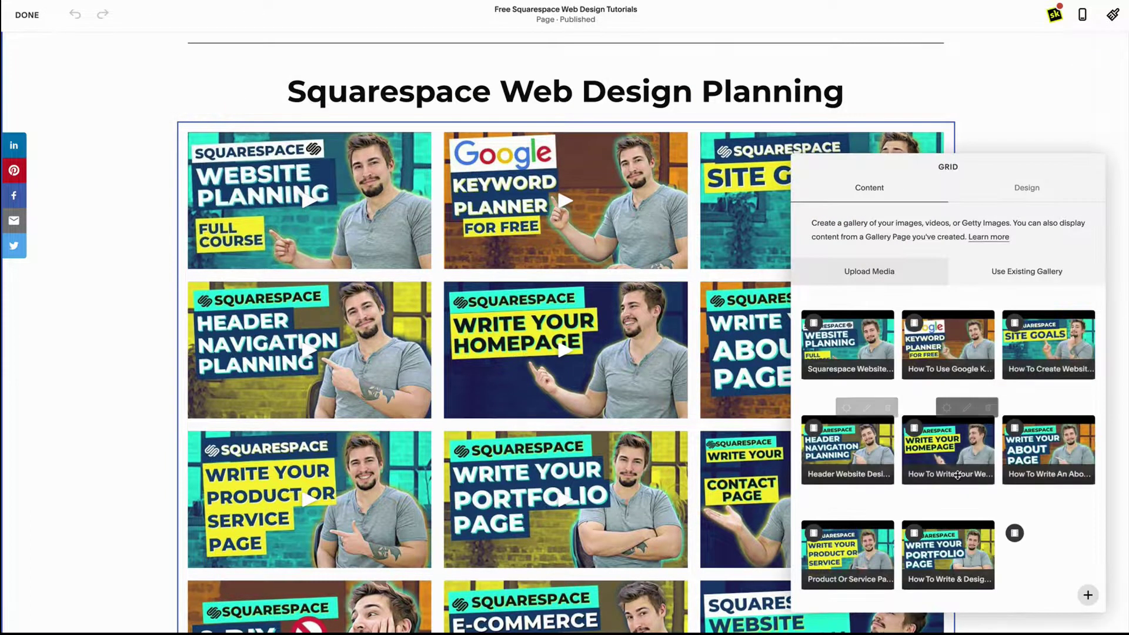
scroll(953, 485, "down", 3)
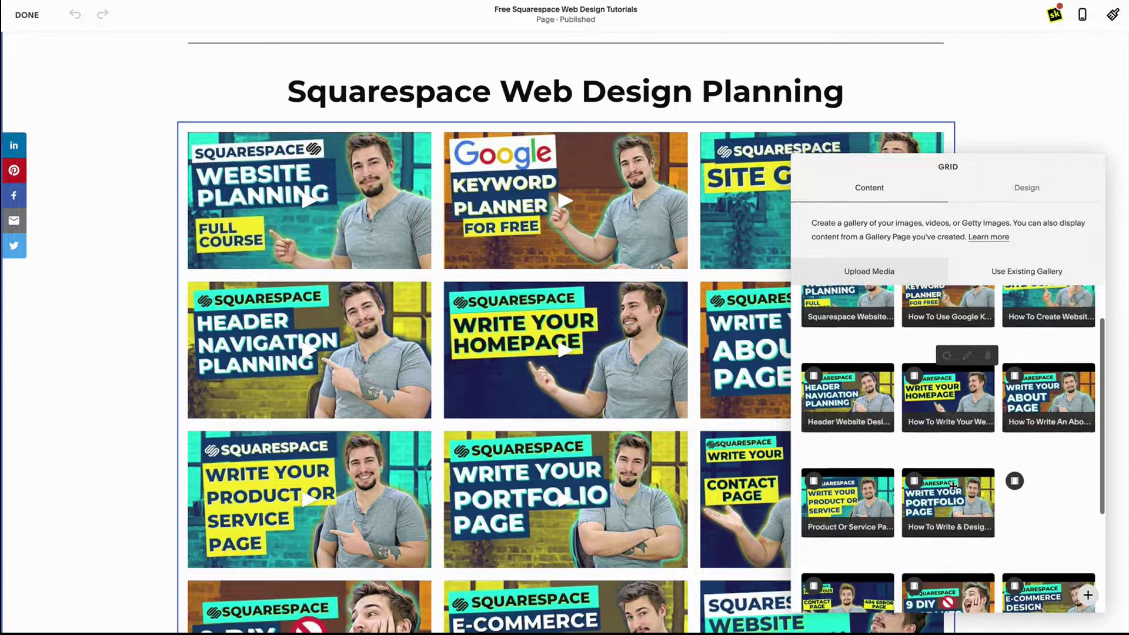
scroll(954, 486, "down", 2)
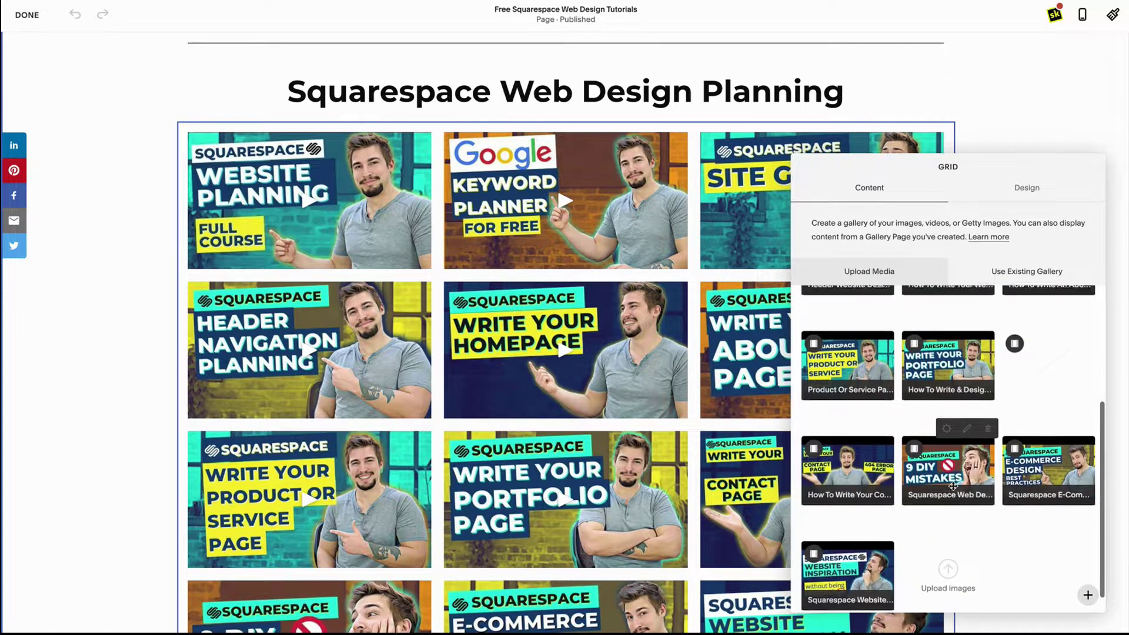
scroll(953, 486, "up", 3)
scroll(953, 486, "up", 4)
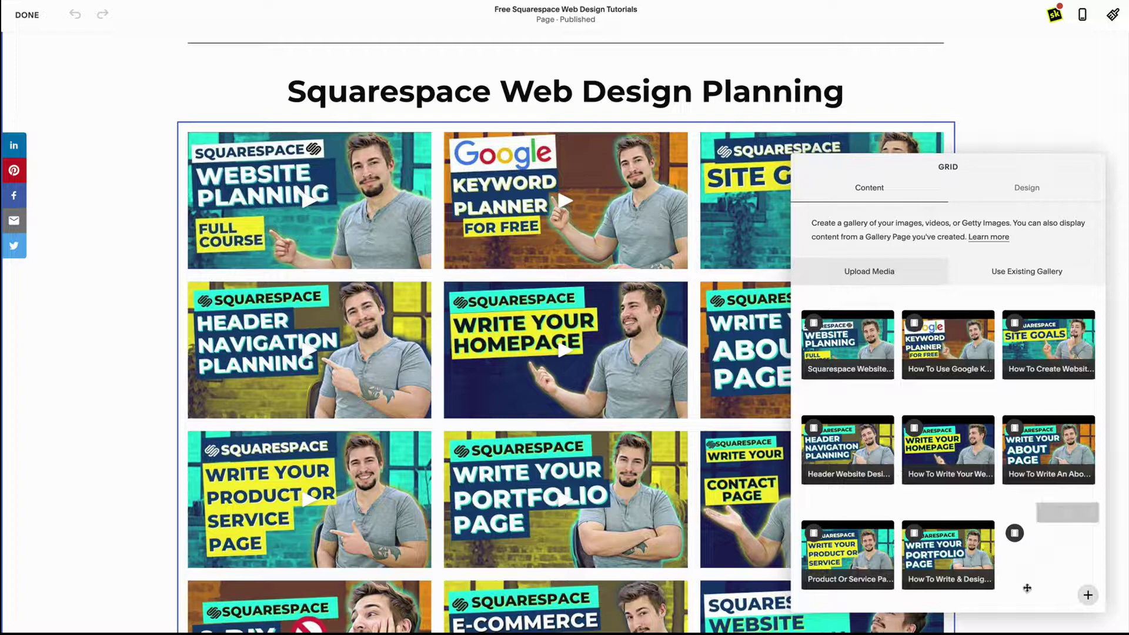
left_click(1088, 595)
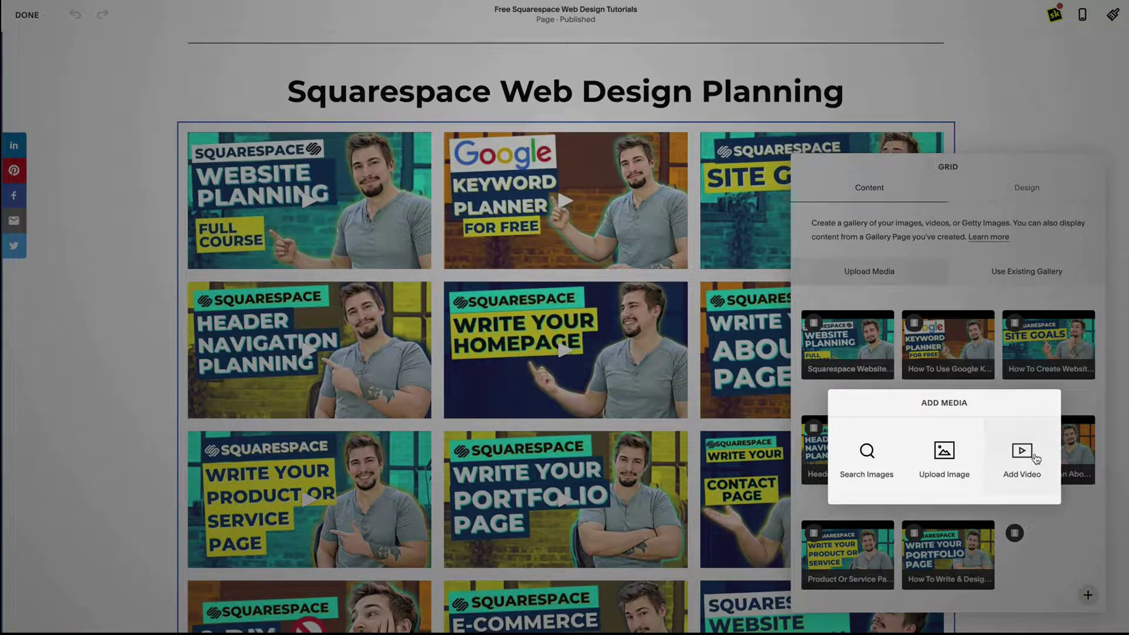
left_click(1016, 603)
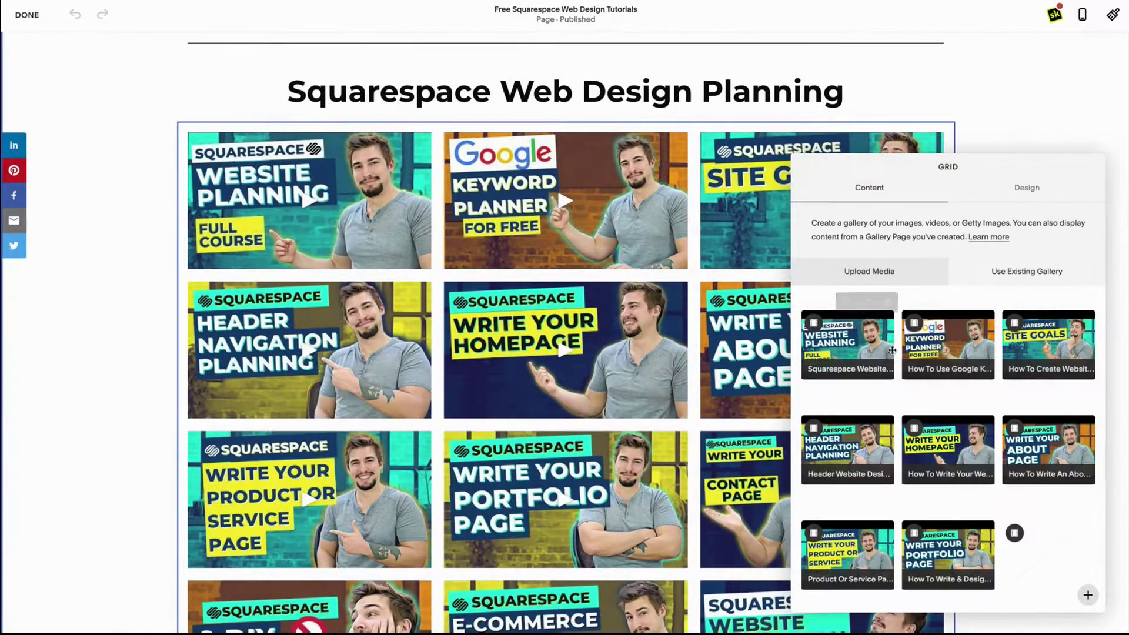
left_click(845, 305)
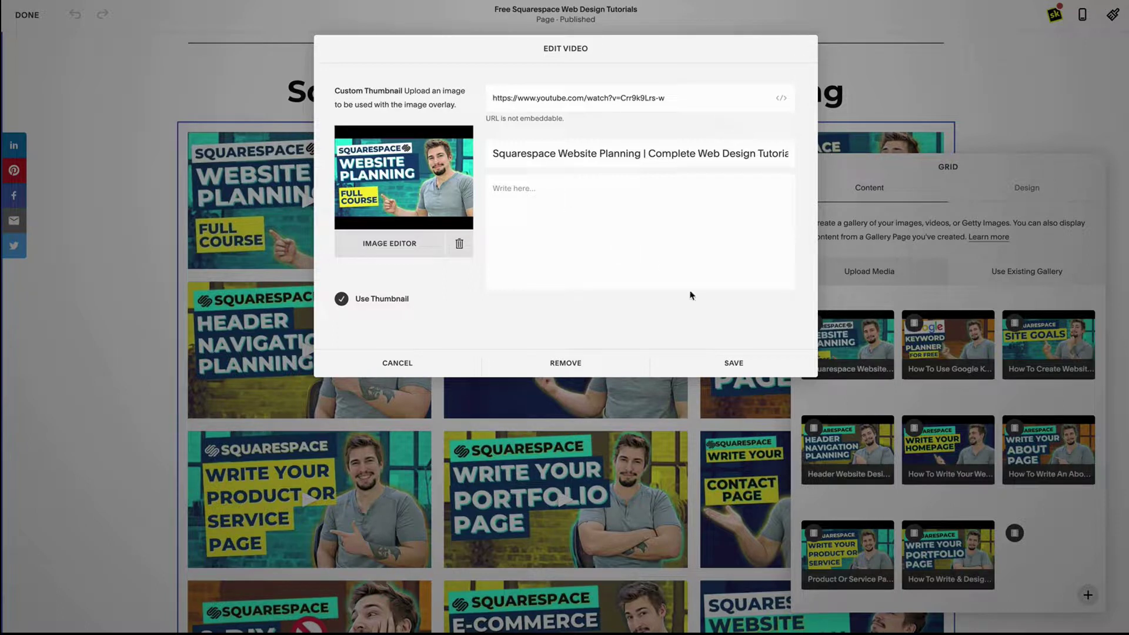
left_click(733, 362)
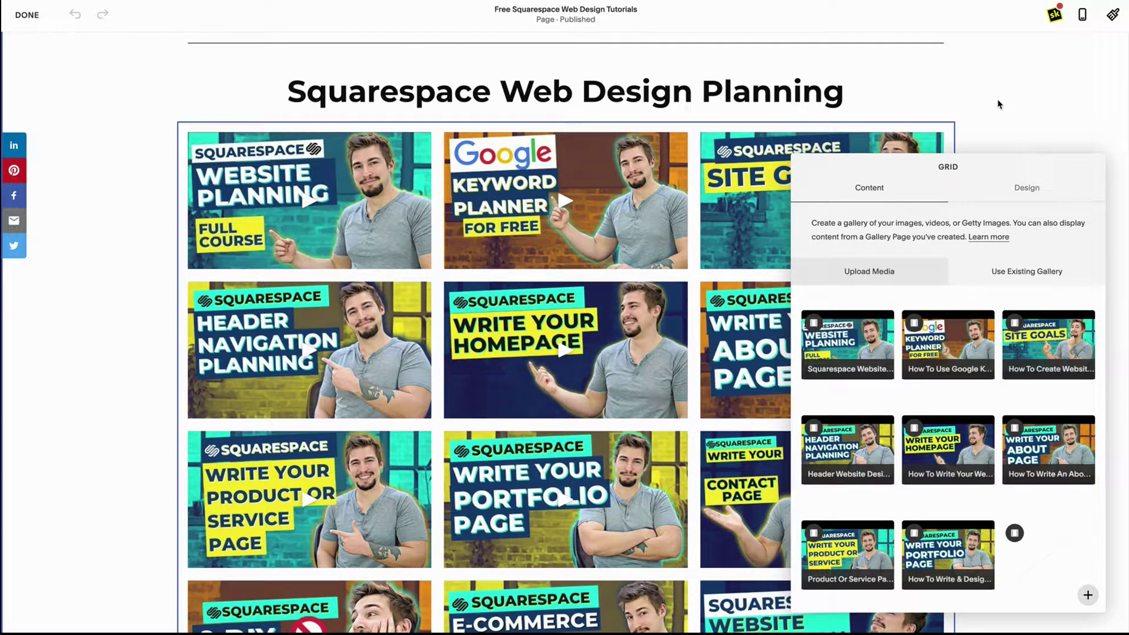
Step: Preview the video gallery as a Carousel and a Slideshow, then return it to Grid layout
left_click(1028, 191)
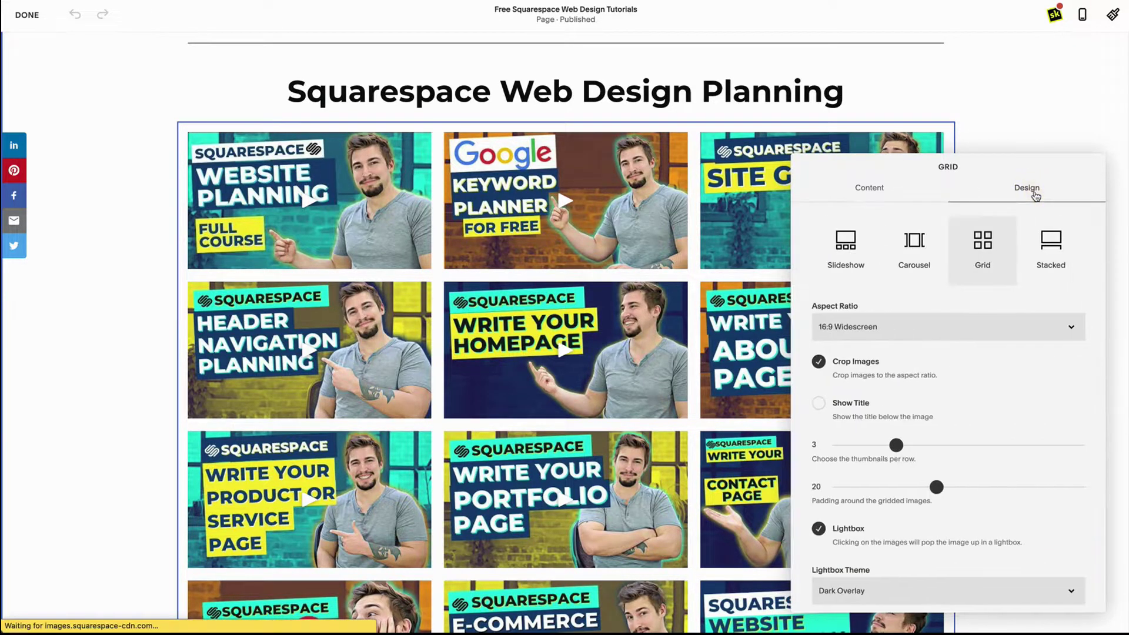
left_click(919, 247)
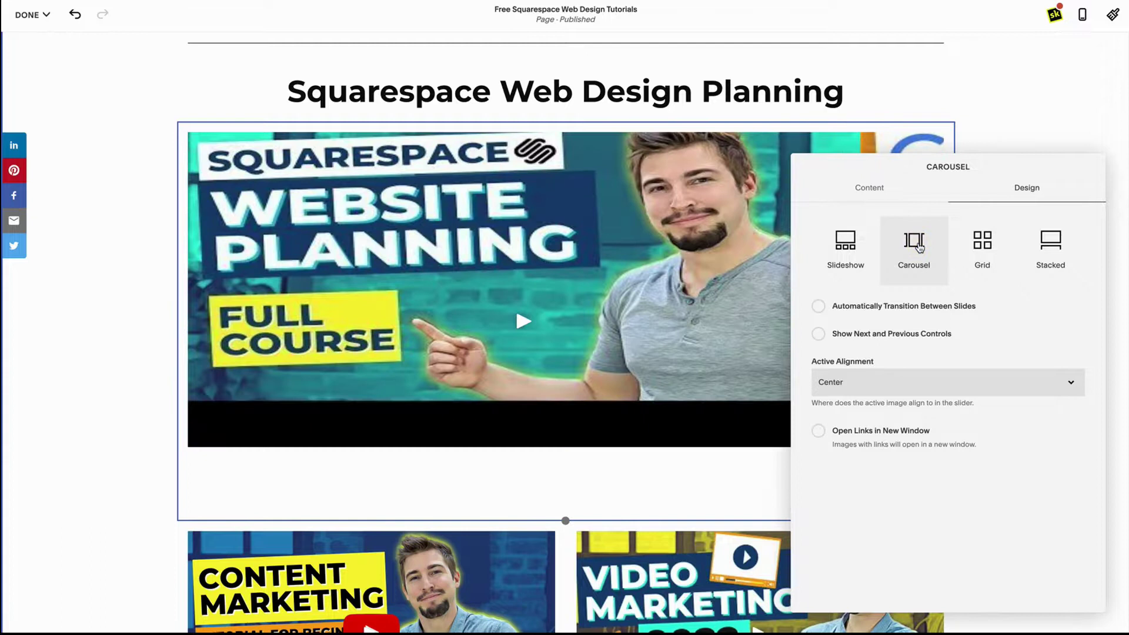
left_click(854, 247)
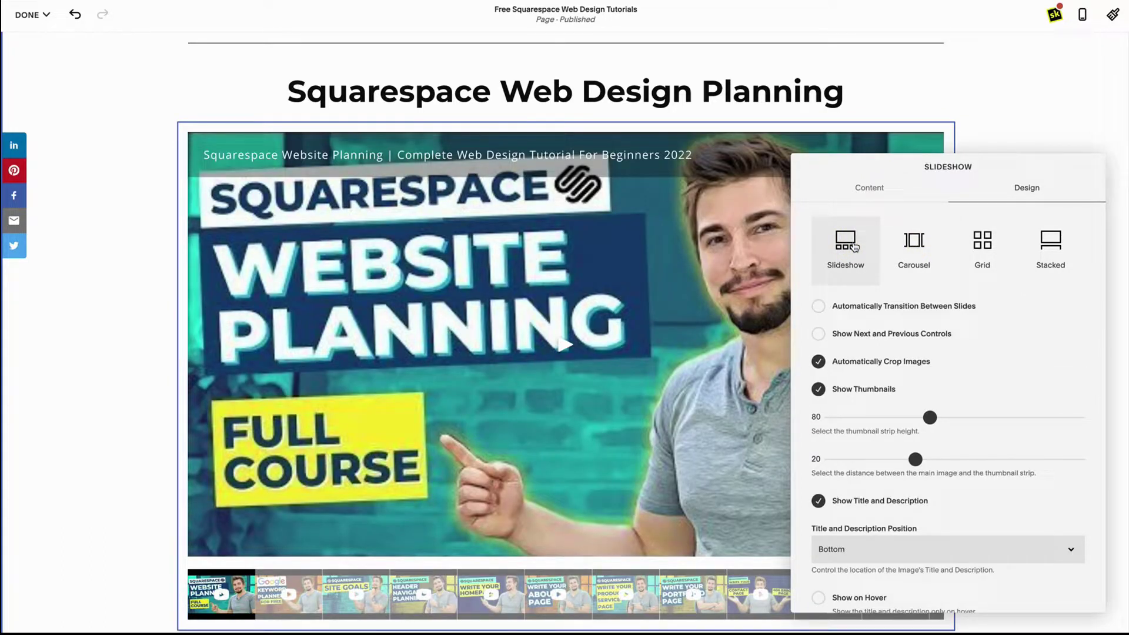
left_click(977, 244)
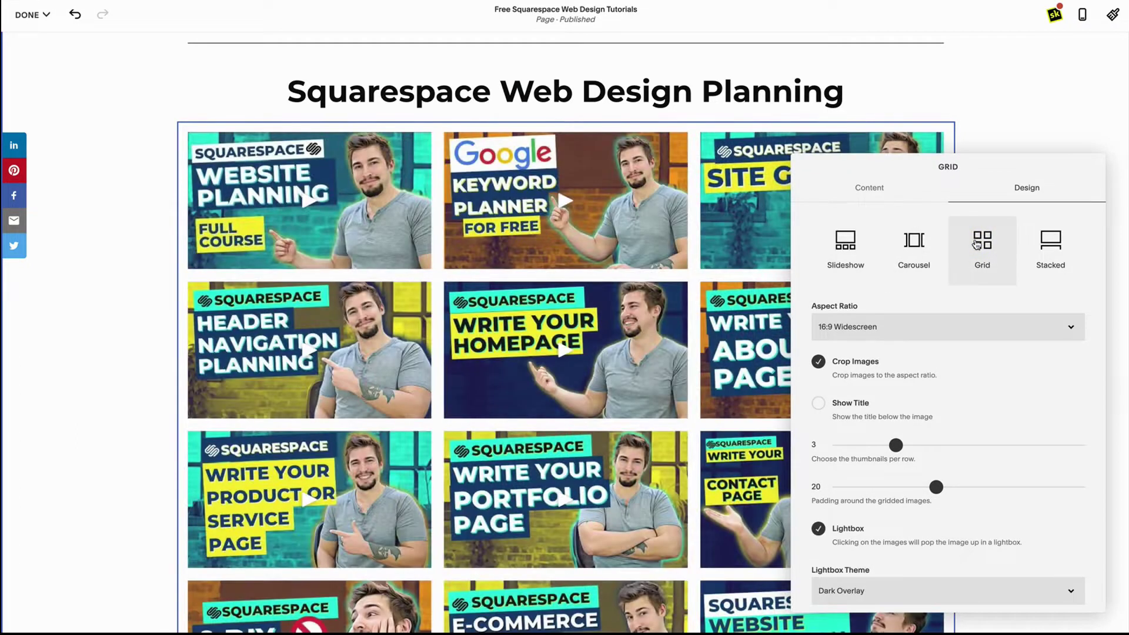